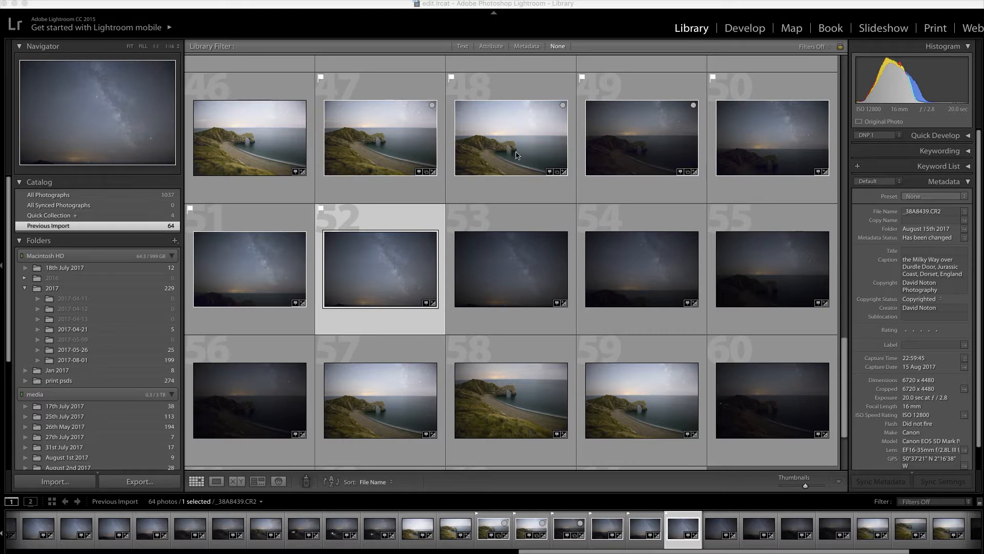
View the Durdle Door frames _38A8435.CR2 and _38A8436.CR2 enlarged, and compare _38A8434.CR2 and _38A8435.CR2 in the grid
click(504, 151)
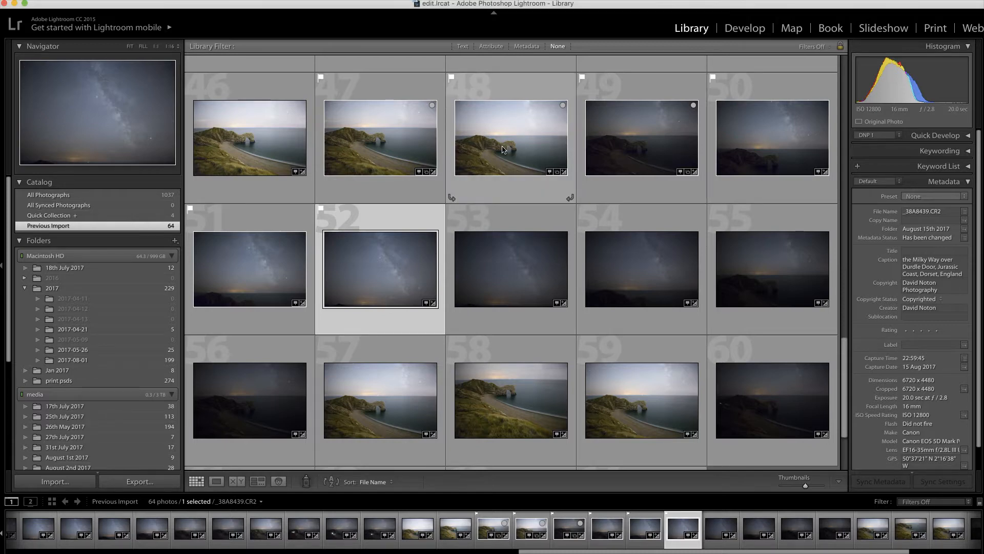
double_click(502, 150)
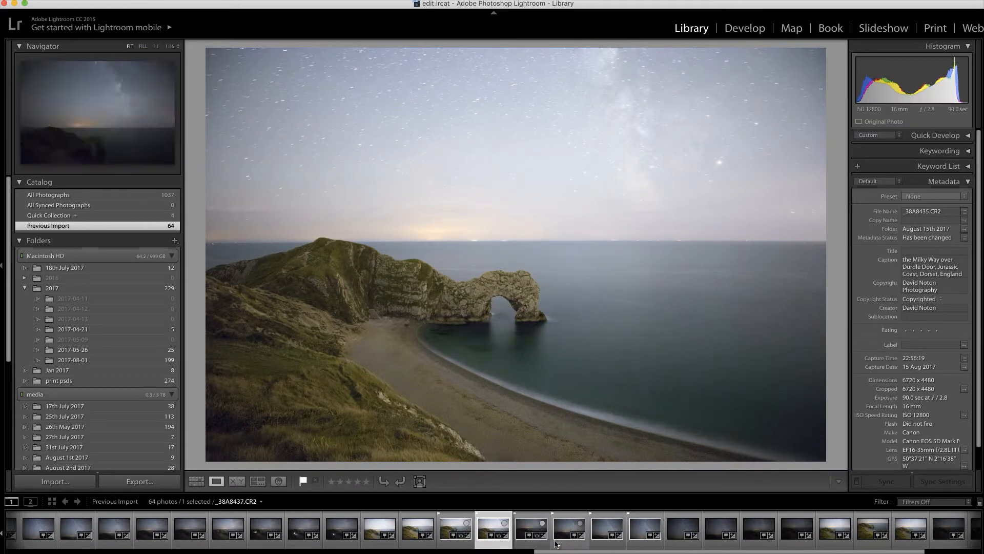
click(539, 531)
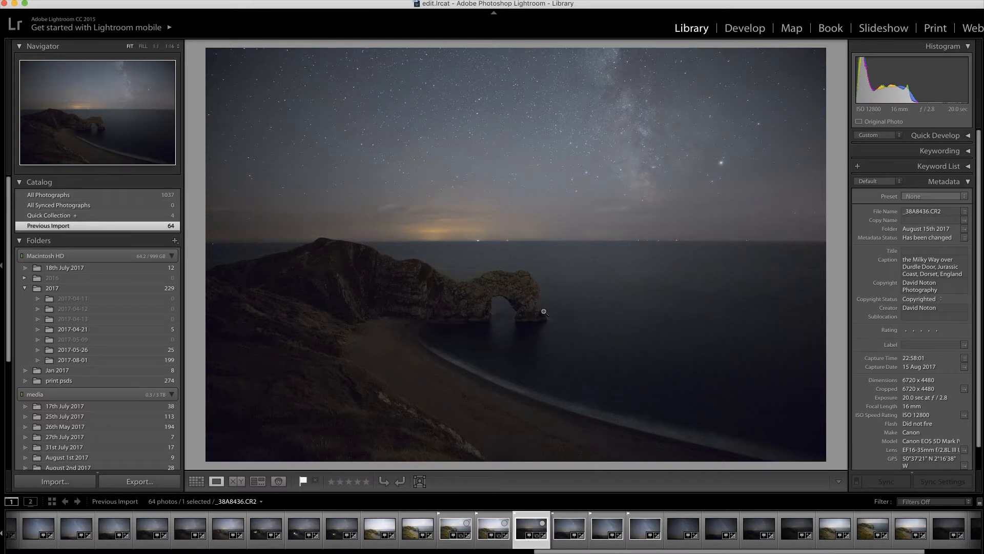
key(g)
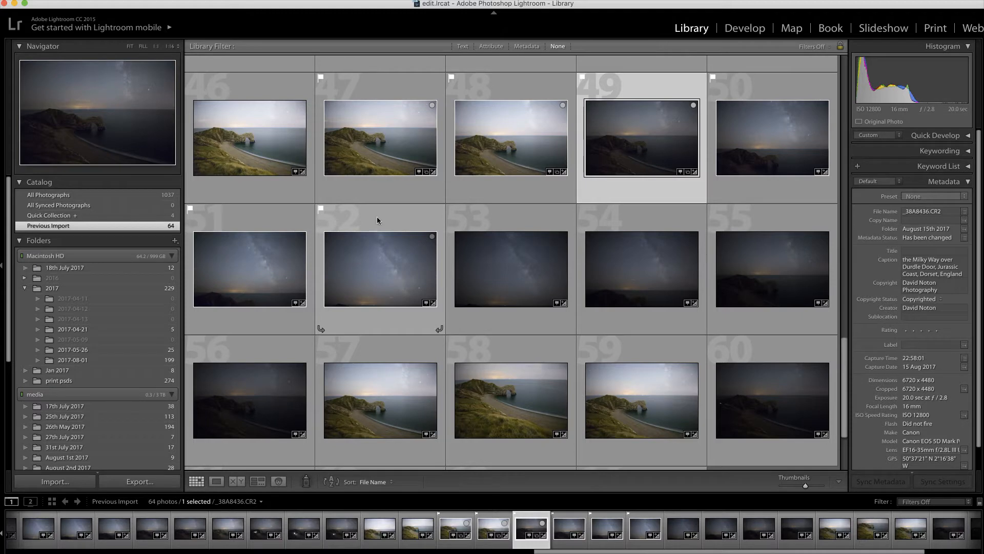
click(374, 152)
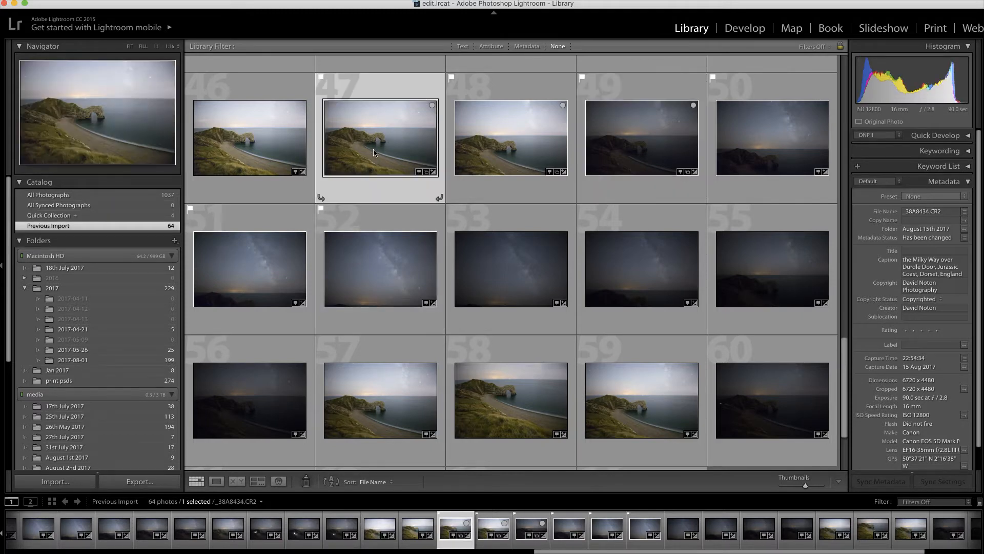
click(530, 155)
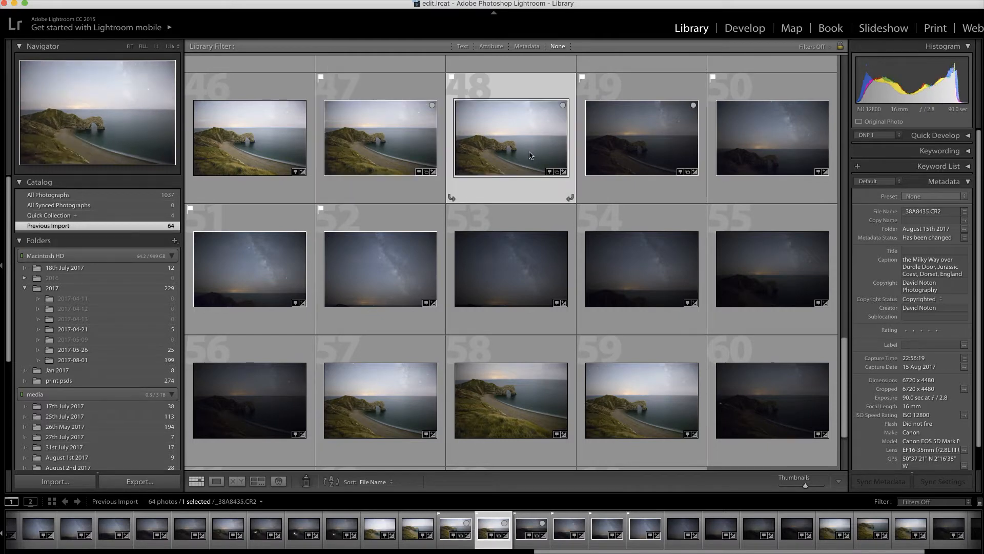
Open _38A8434.CR2 for developing and enable lens profile corrections with Canon as the lens make
click(372, 157)
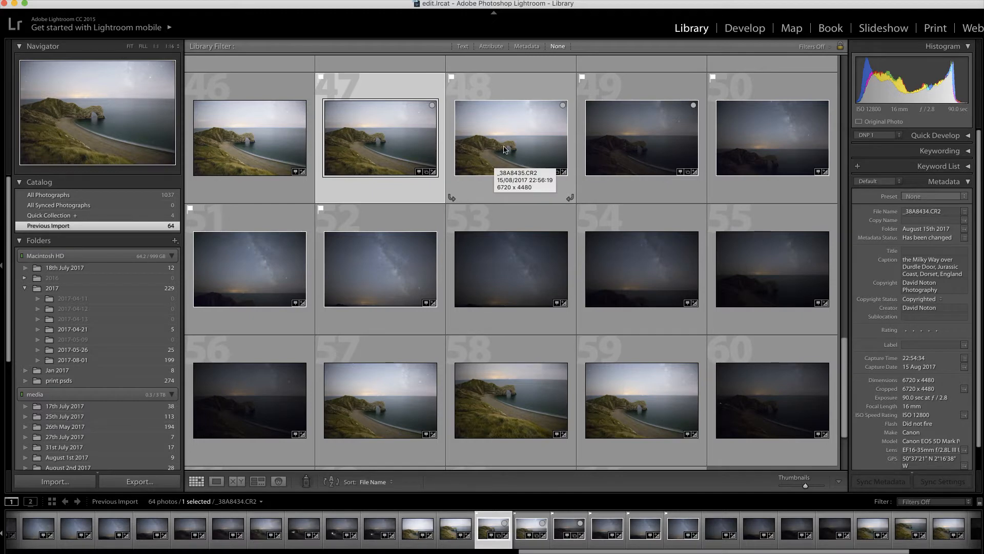
click(745, 29)
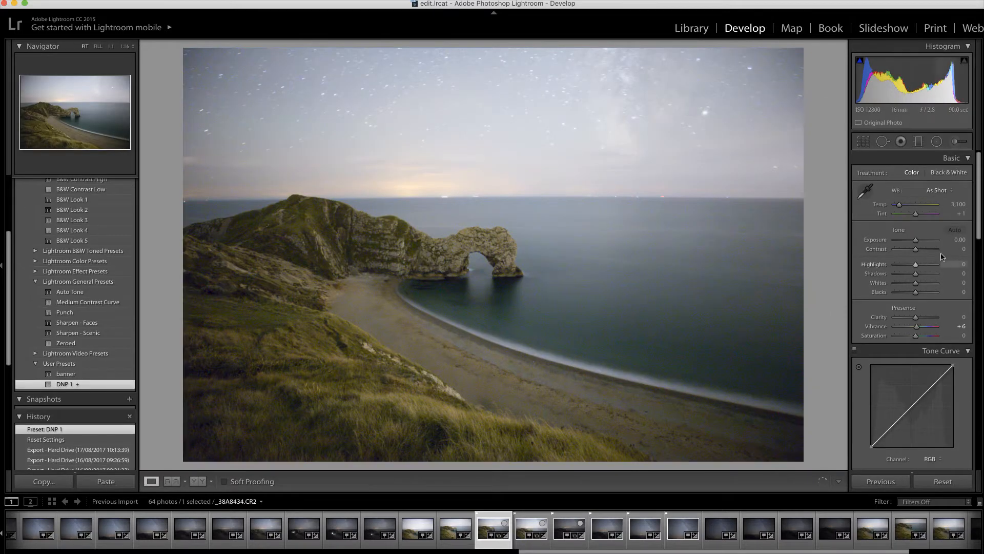
scroll(979, 217, down, 10)
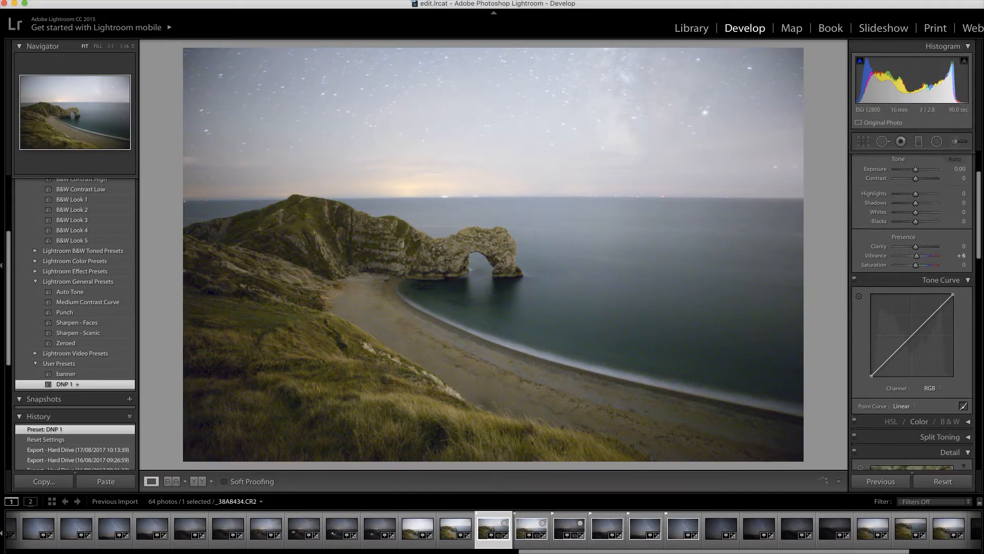
scroll(949, 329, down, 3)
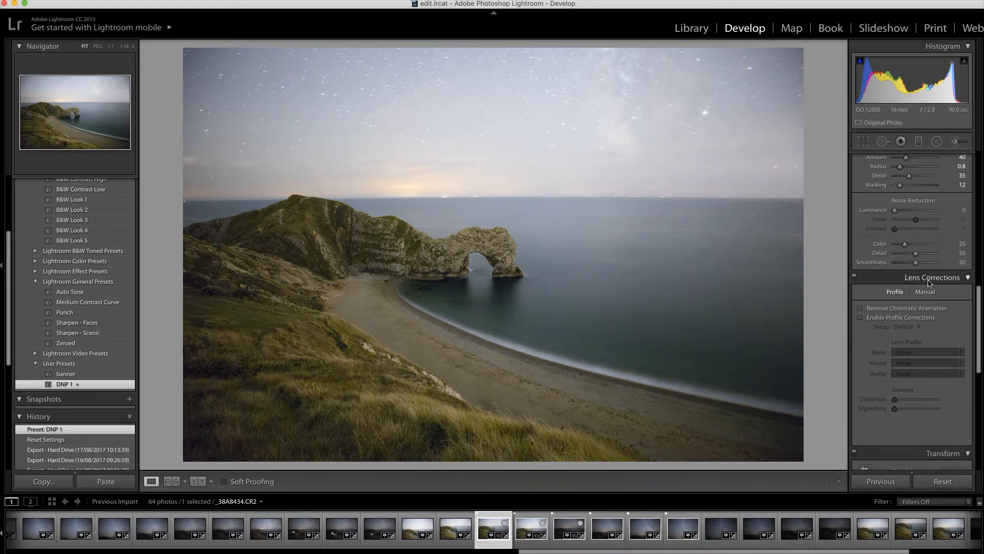
click(861, 318)
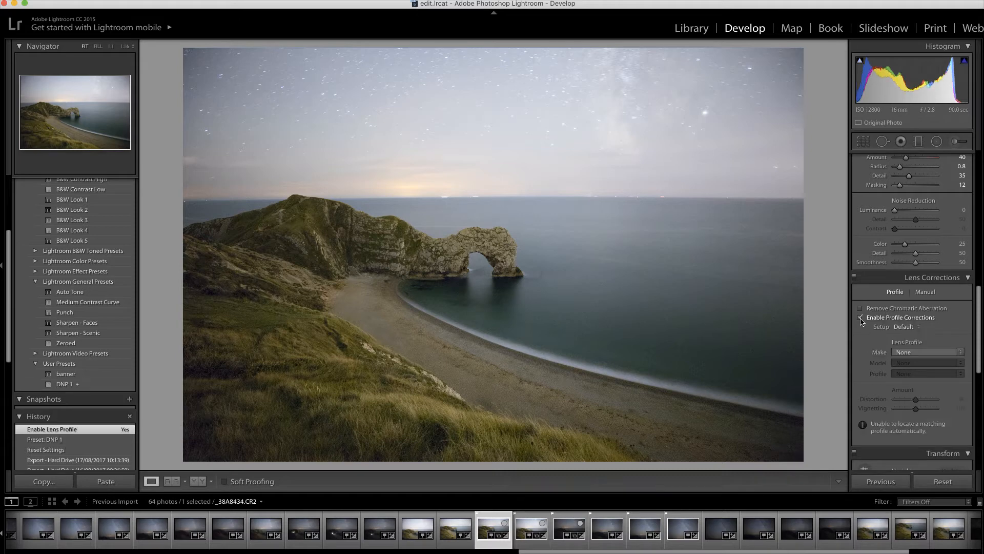
click(962, 354)
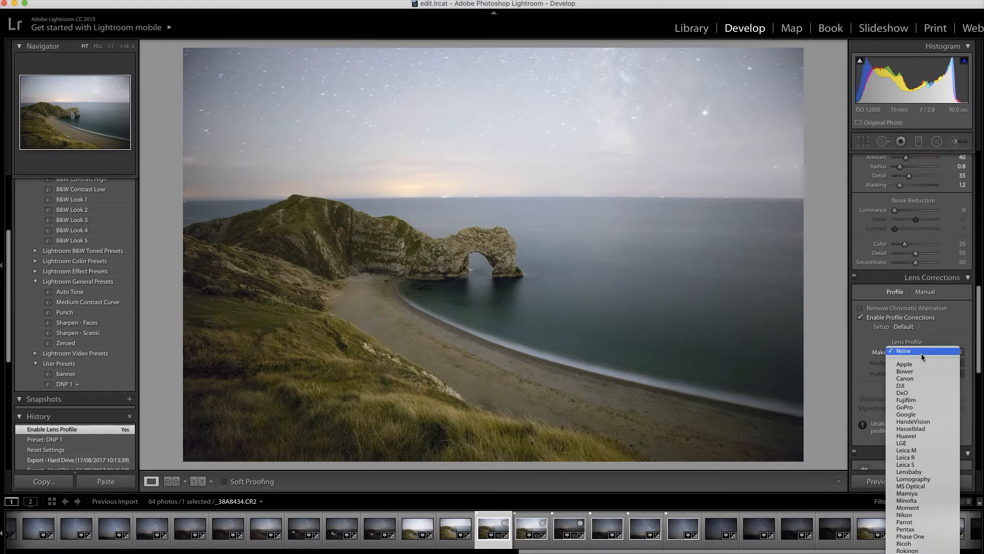
click(908, 379)
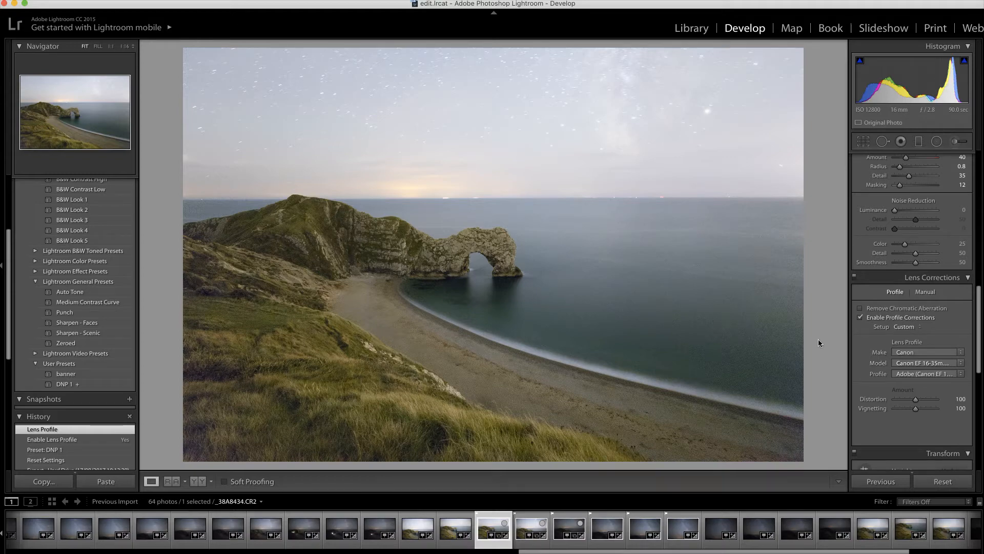
Compare the photo with and without lens profile corrections, leaving the corrections enabled
click(861, 318)
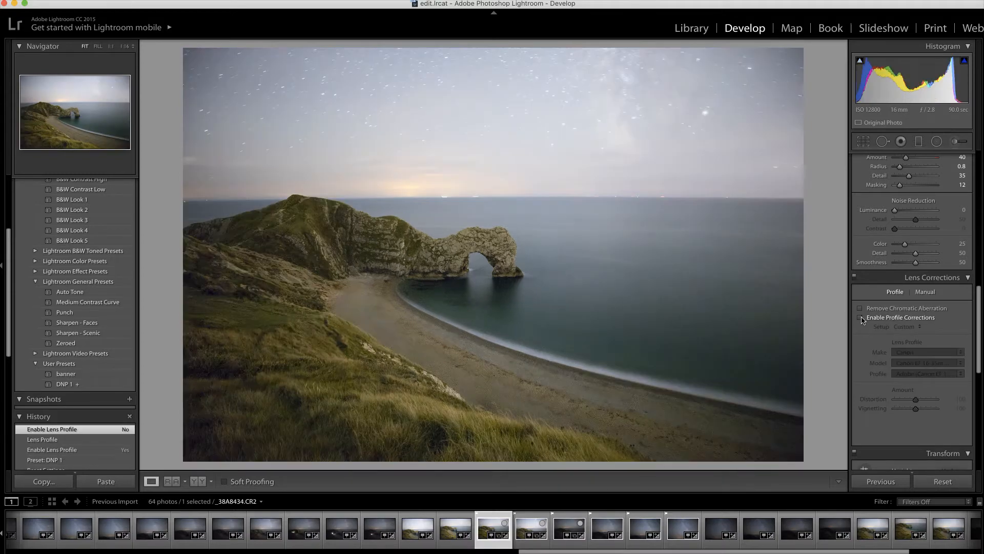
click(861, 318)
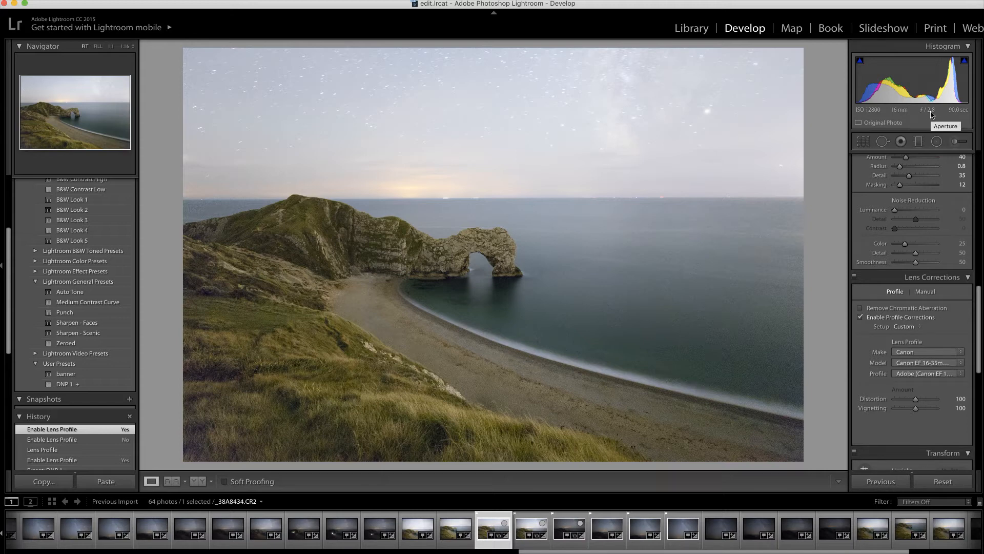
click(861, 318)
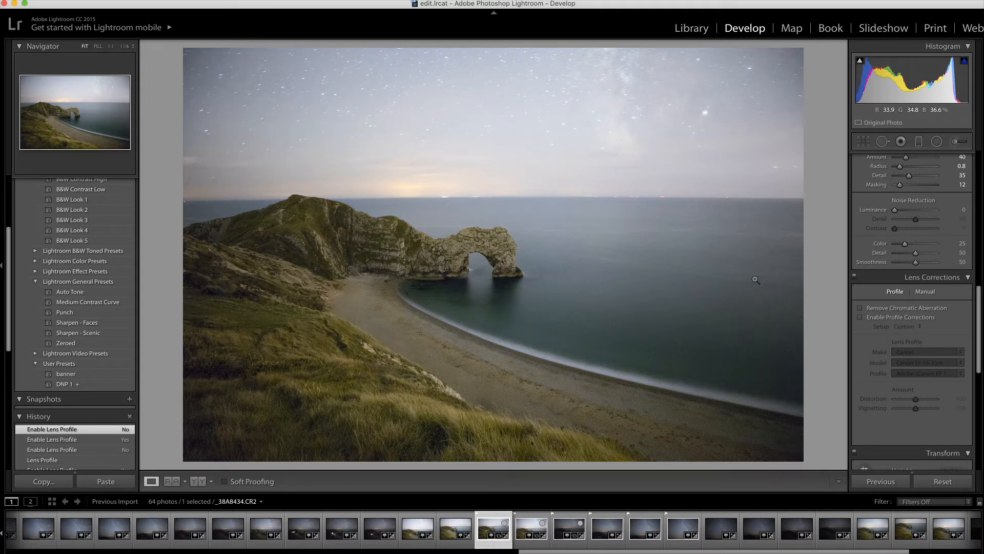
click(860, 318)
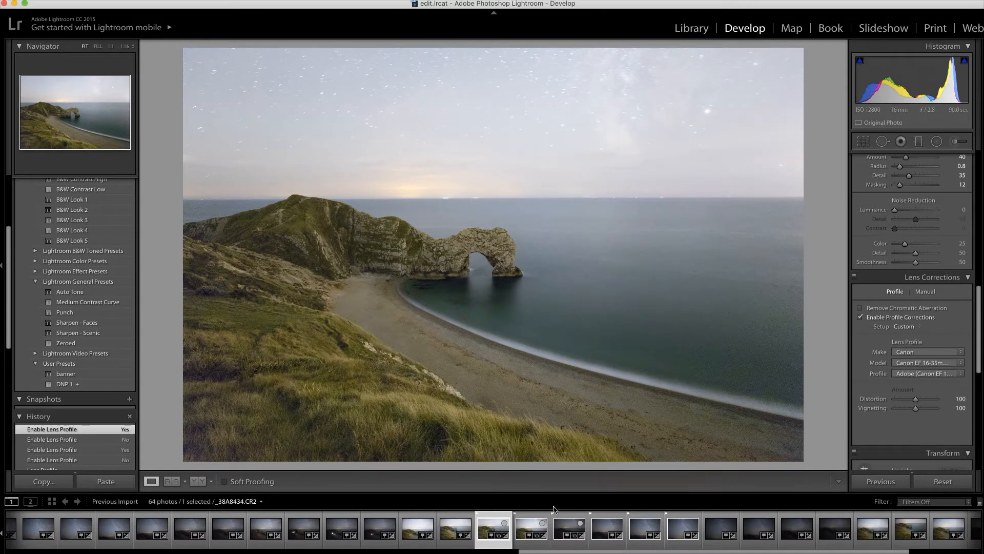
Synchronize all develop settings from _38A8434.CR2 to the adjacent photos through _38A8439.CR2
shift+click(682, 530)
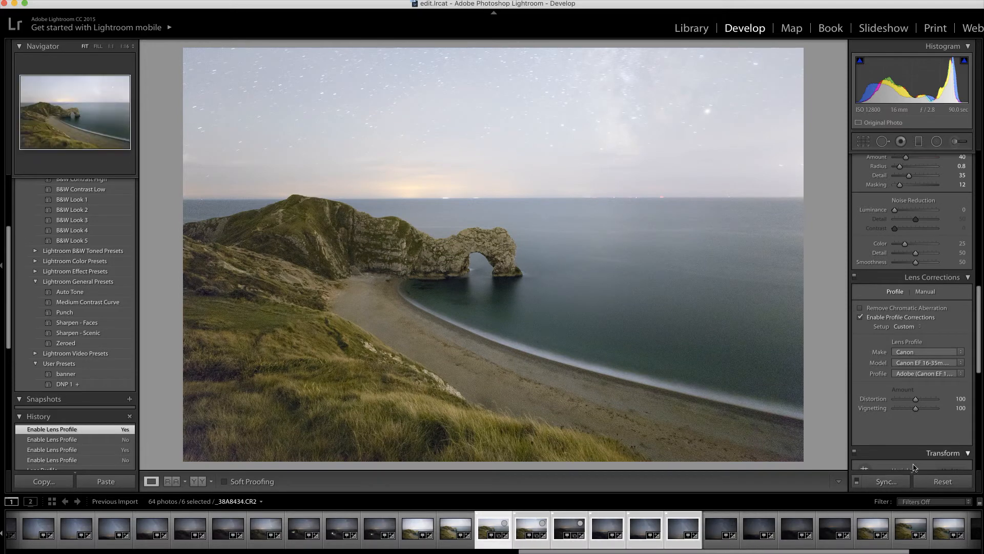
click(886, 482)
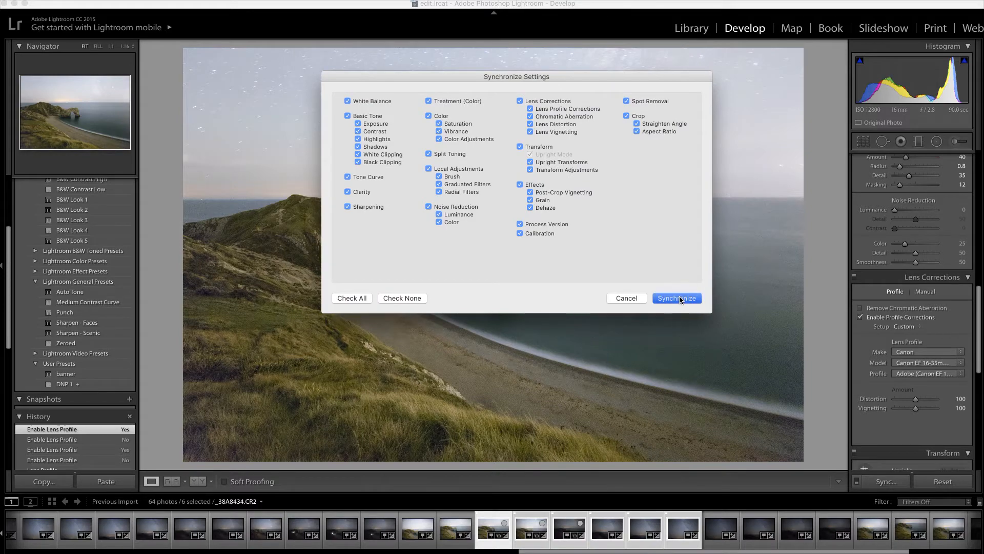
click(677, 298)
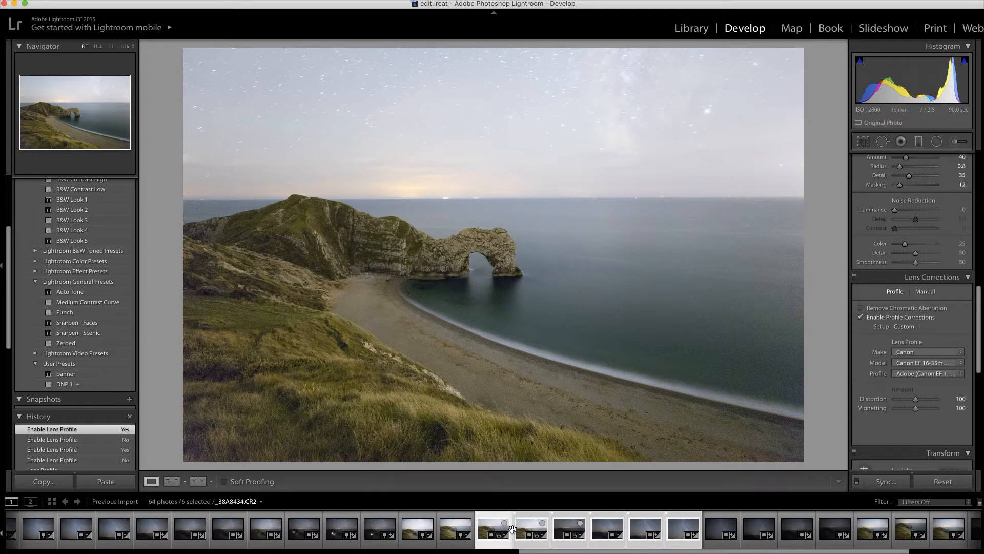
Select only _38A8434.CR2 and set both its Luminance and Color noise reduction to 40
scroll(564, 530, down, 1)
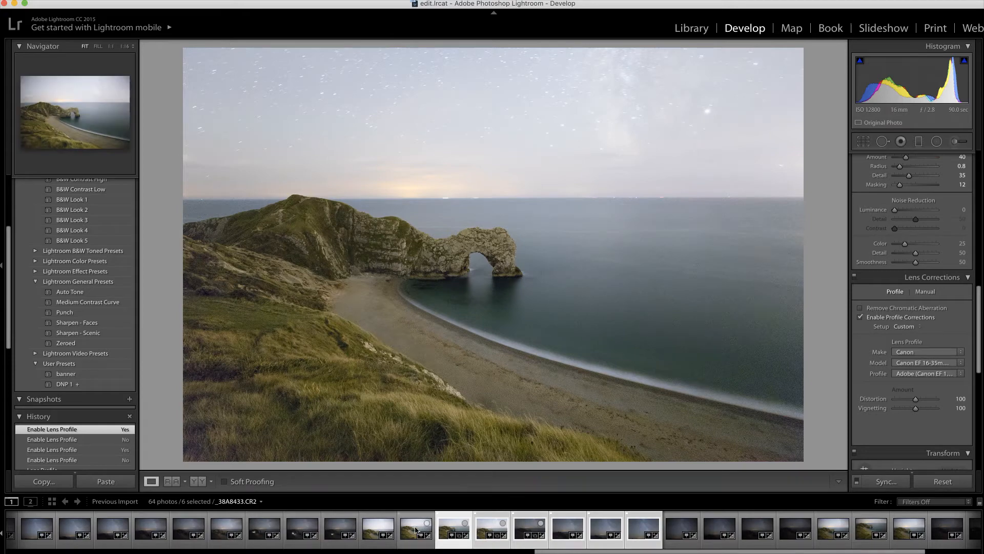
click(416, 531)
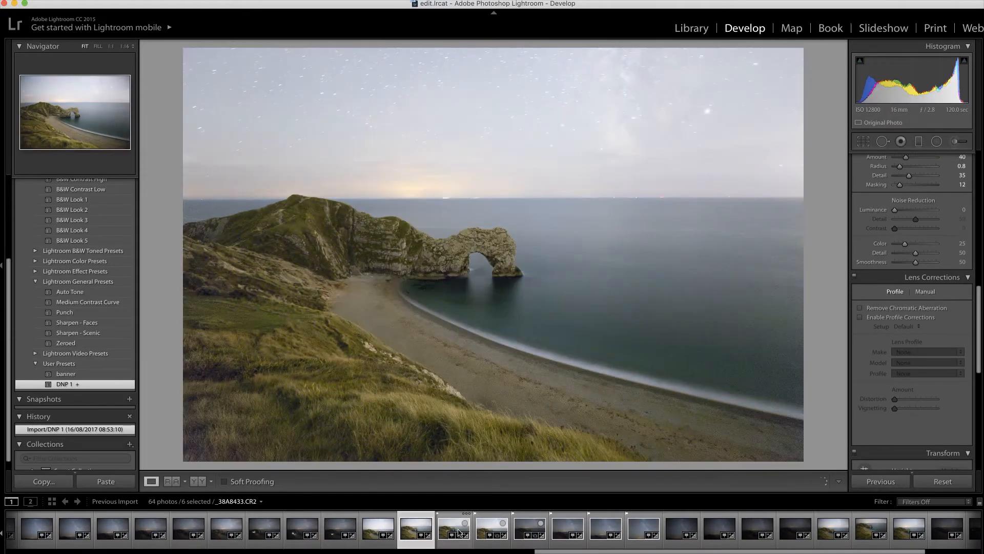
click(460, 533)
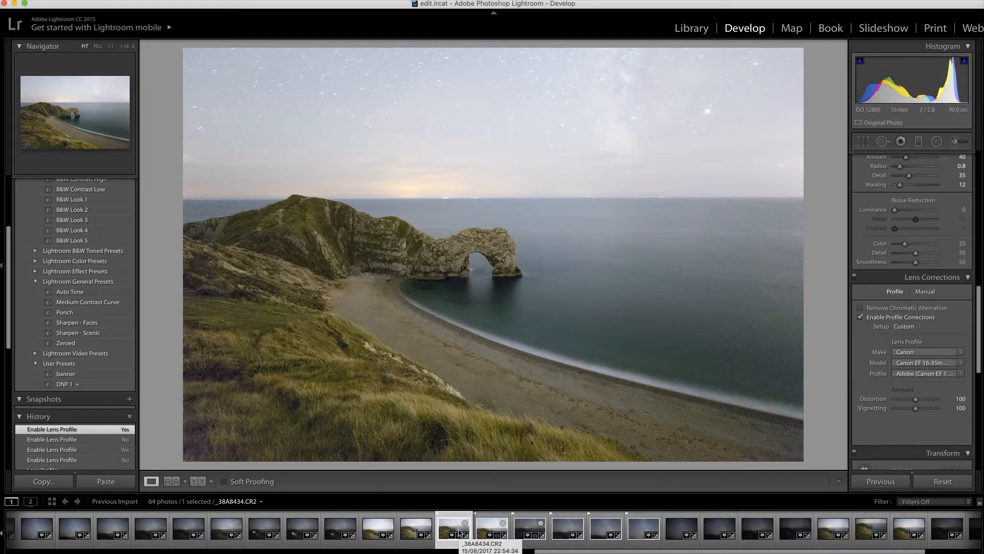
scroll(980, 313, down, 1)
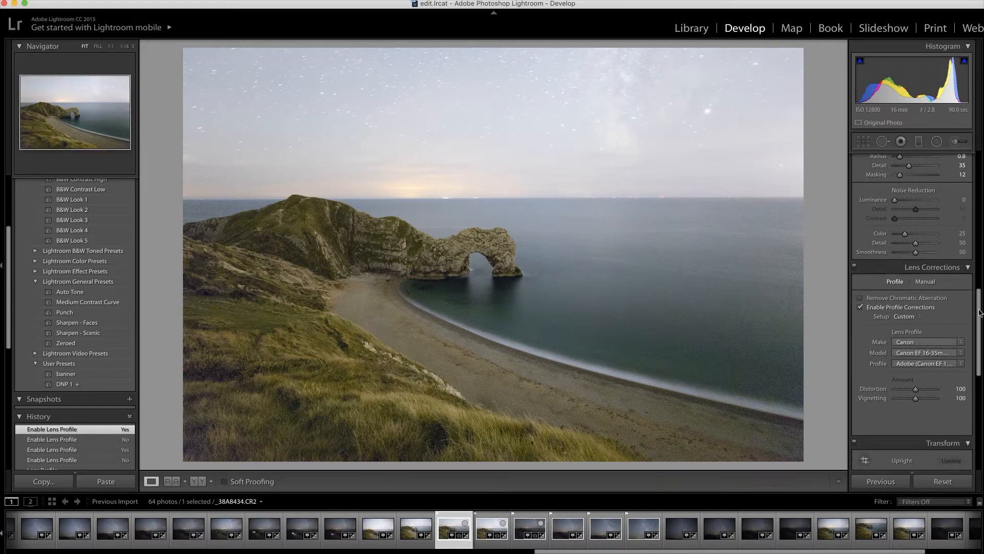
scroll(979, 312, down, 5)
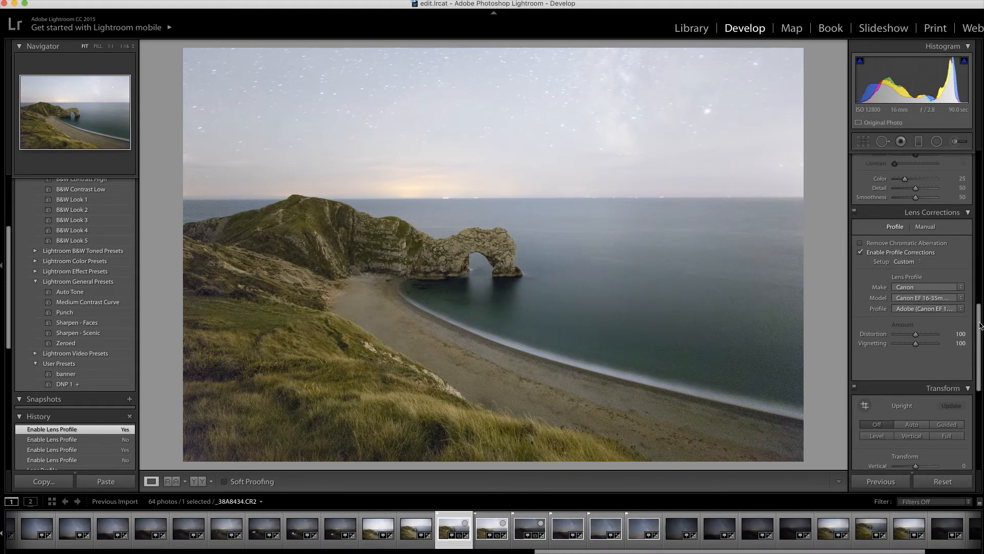
scroll(980, 325, up, 20)
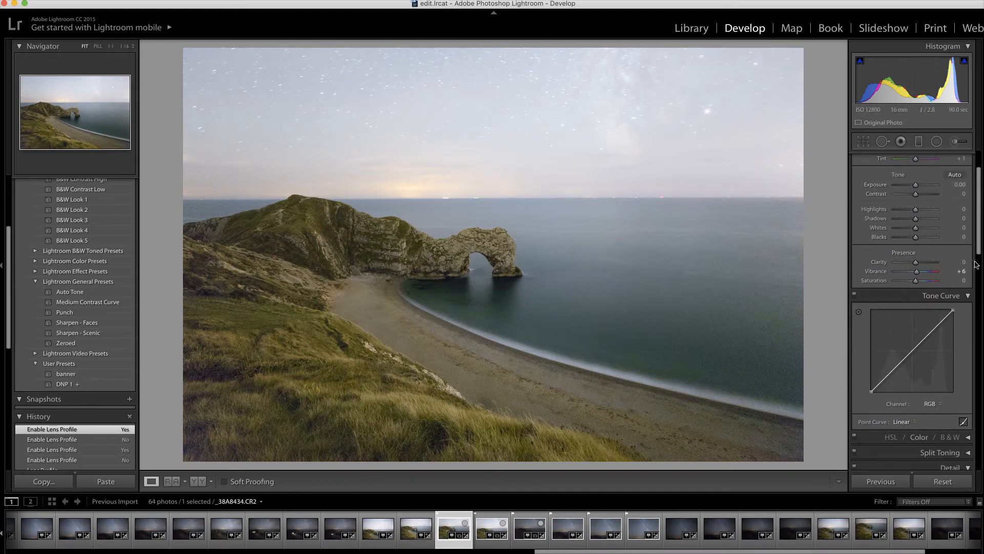
scroll(980, 266, down, 12)
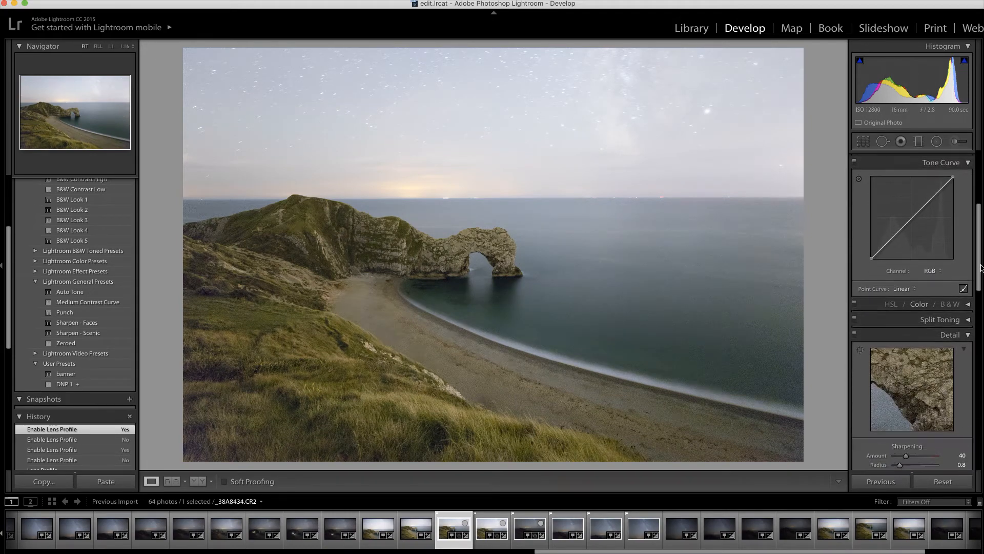
drag(981, 266, 983, 288)
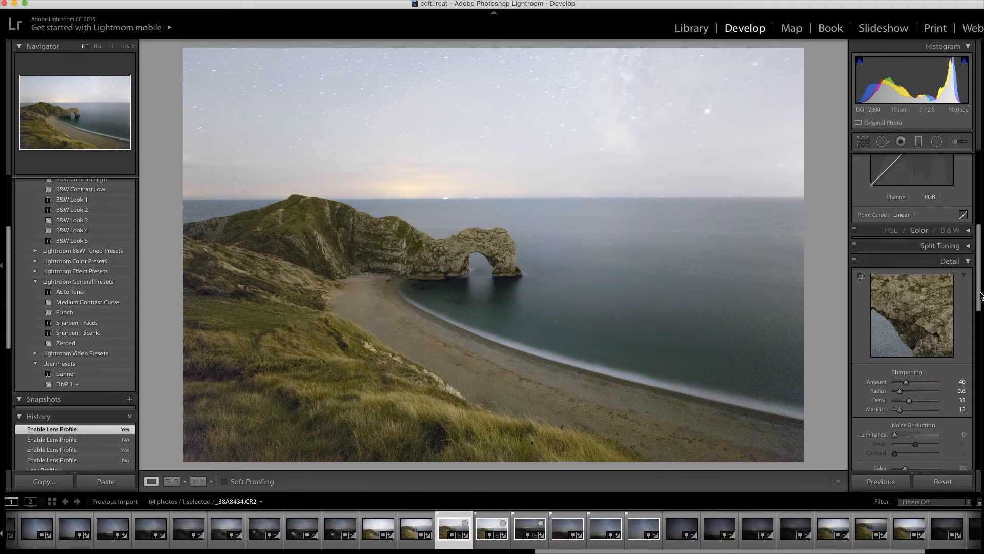
scroll(980, 296, down, 3)
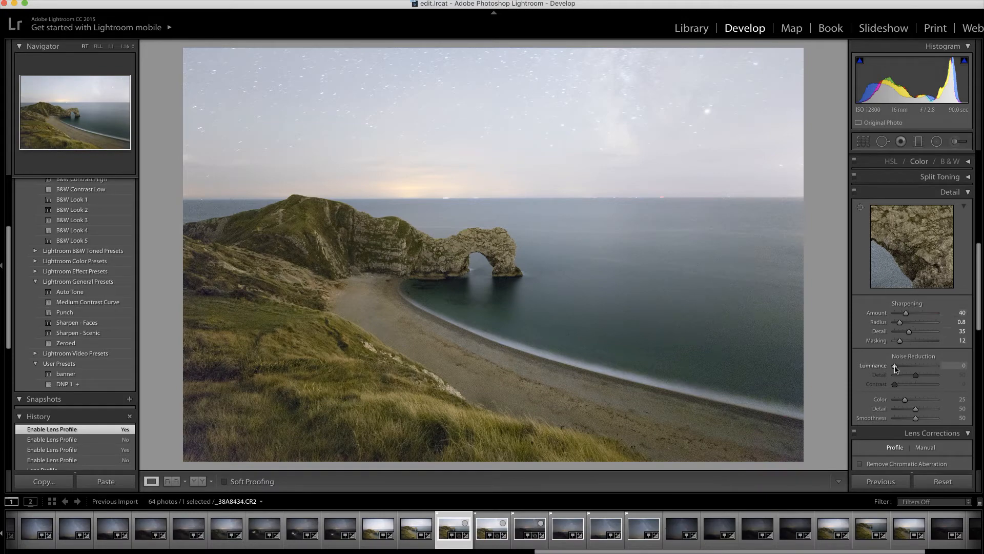
mouse_move(896, 367)
mouse_down()
mouse_move(936, 369)
mouse_move(912, 370)
mouse_up()
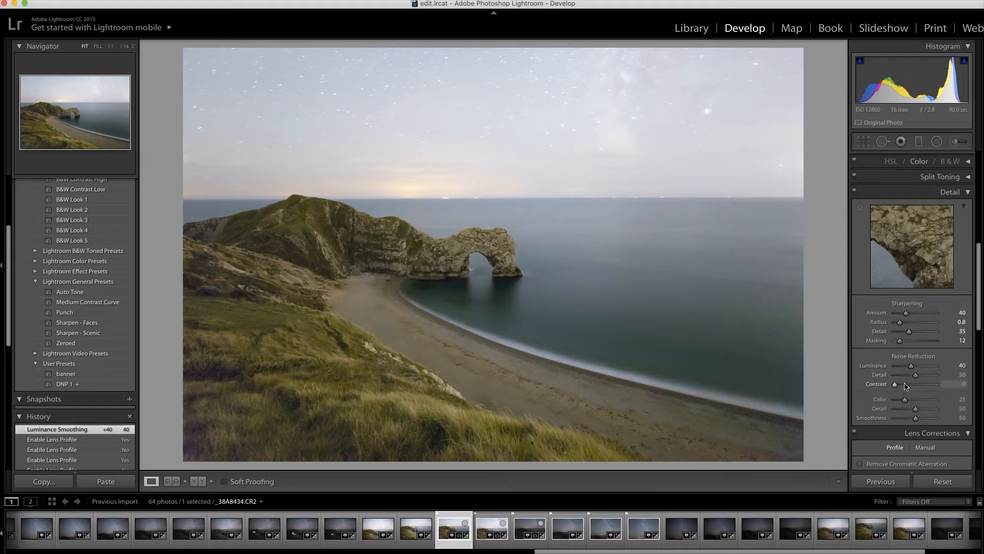
drag(906, 400, 911, 399)
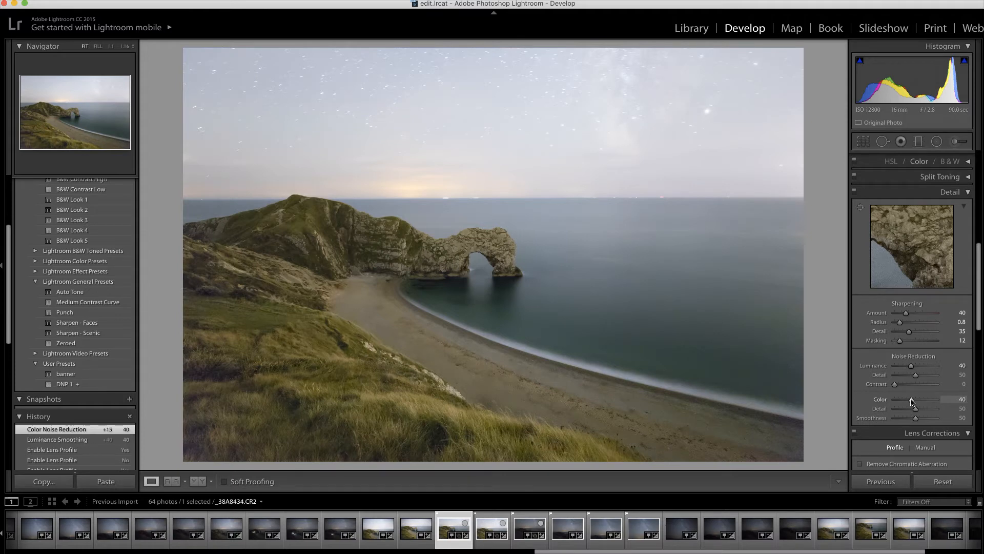
Synchronize all develop settings from _38A8434.CR2 to the adjacent photos through _38A8439.CR2, including the new noise reduction
click(652, 531)
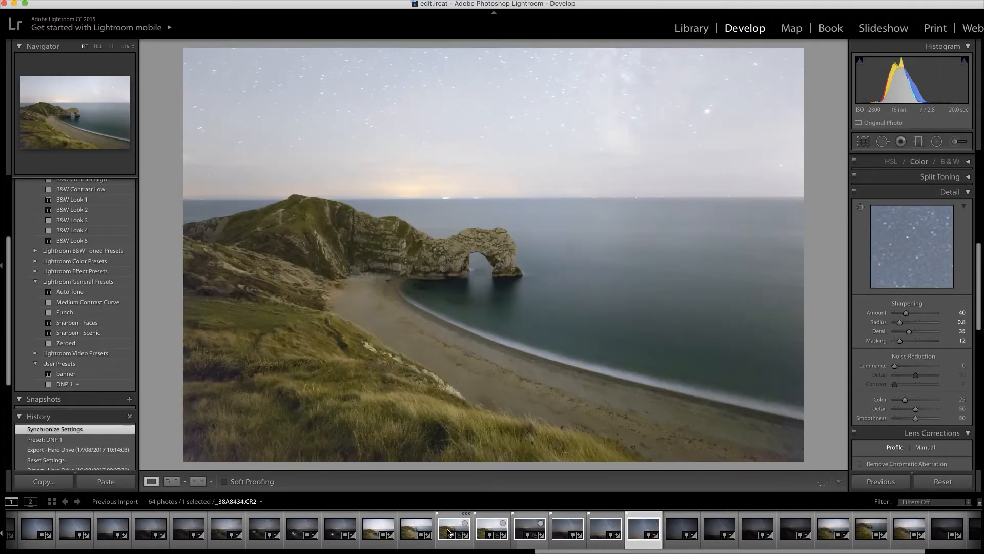
click(447, 532)
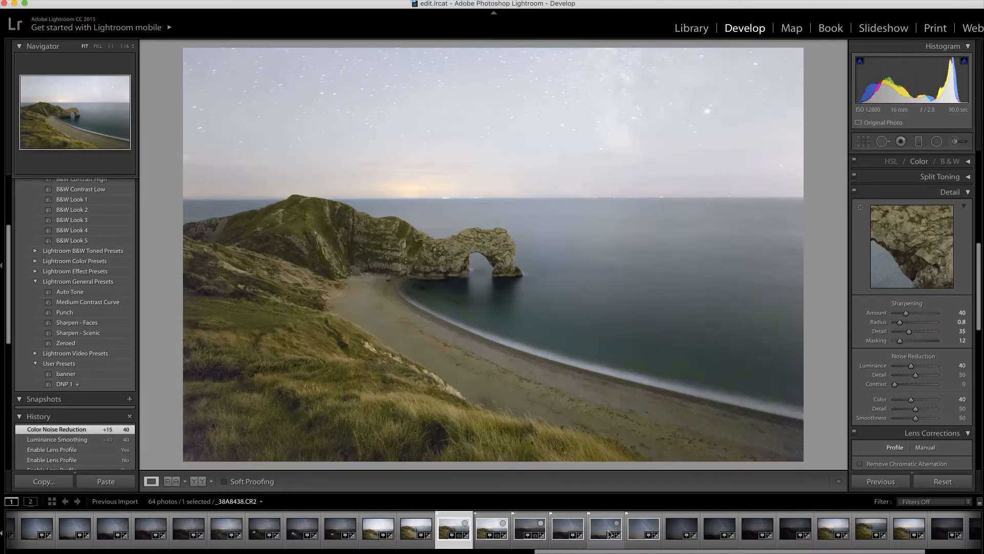
shift+click(641, 535)
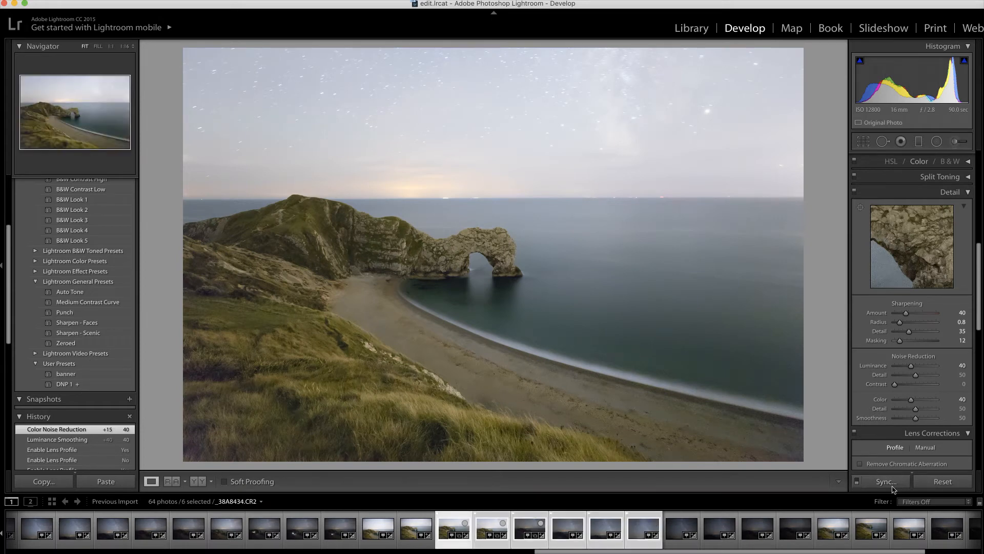
click(885, 482)
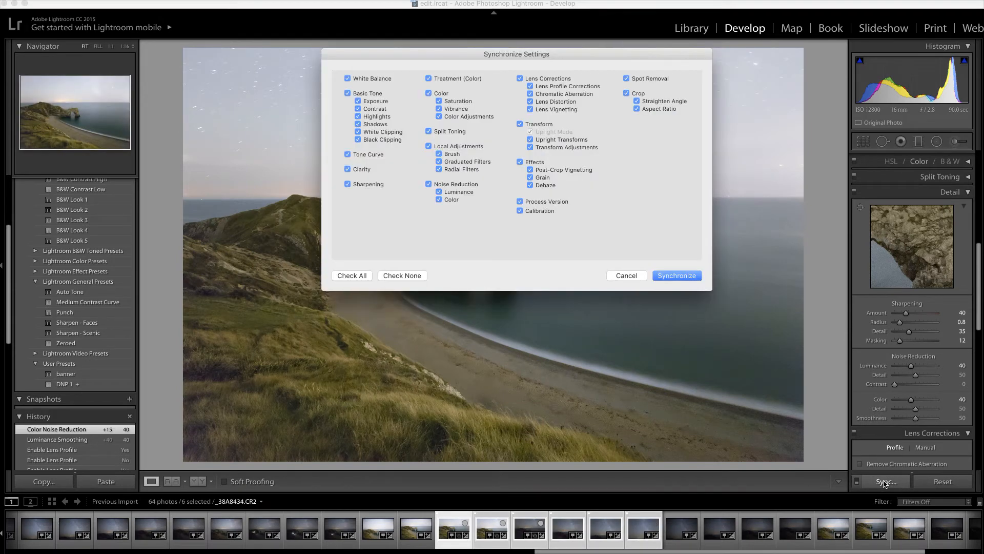
click(677, 275)
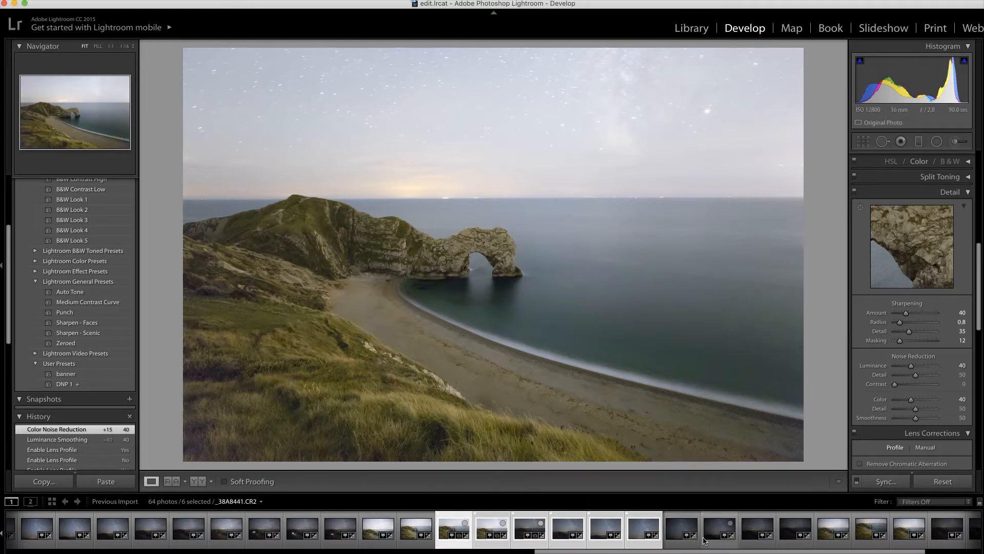
Select only _38A8434.CR2 and set its sharpening Masking to 0
click(413, 532)
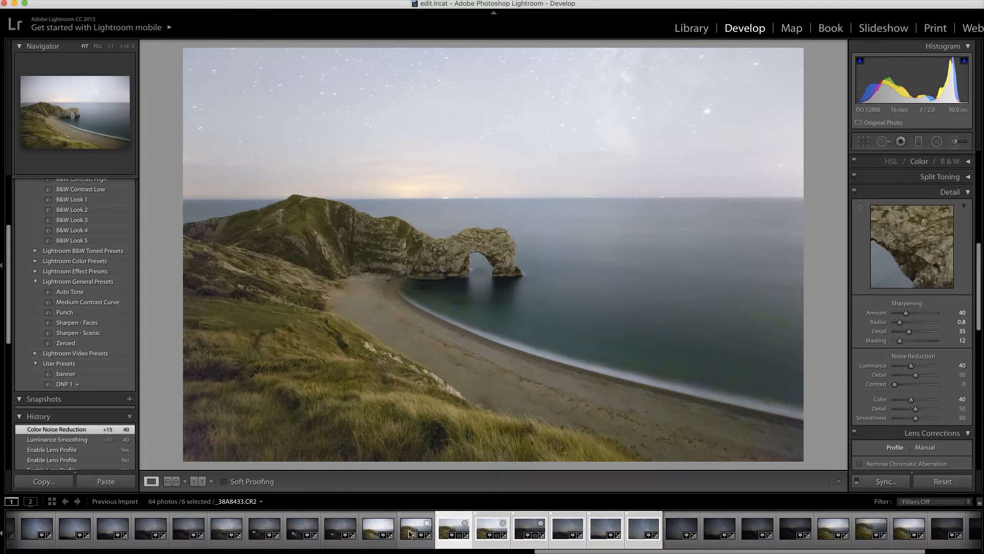
click(456, 532)
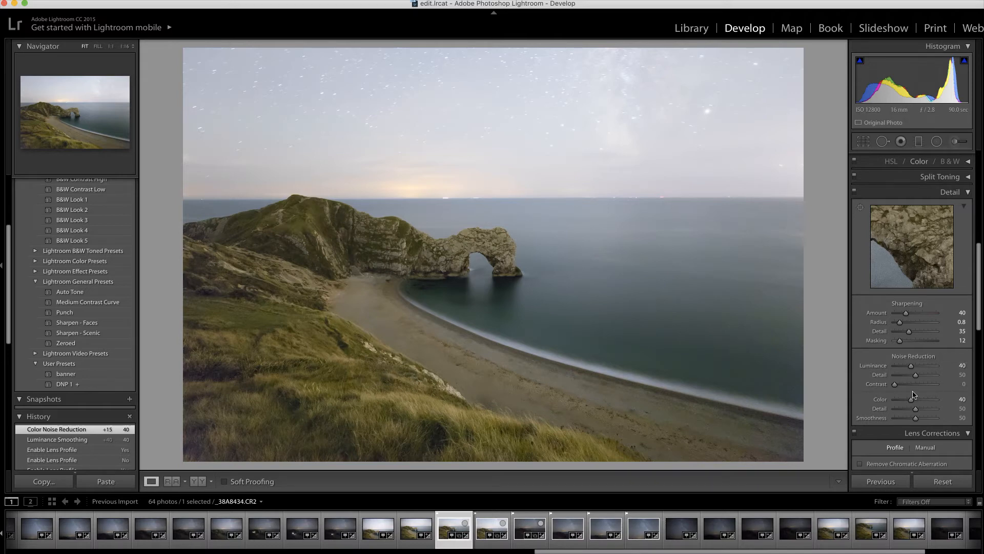
scroll(921, 374, down, 4)
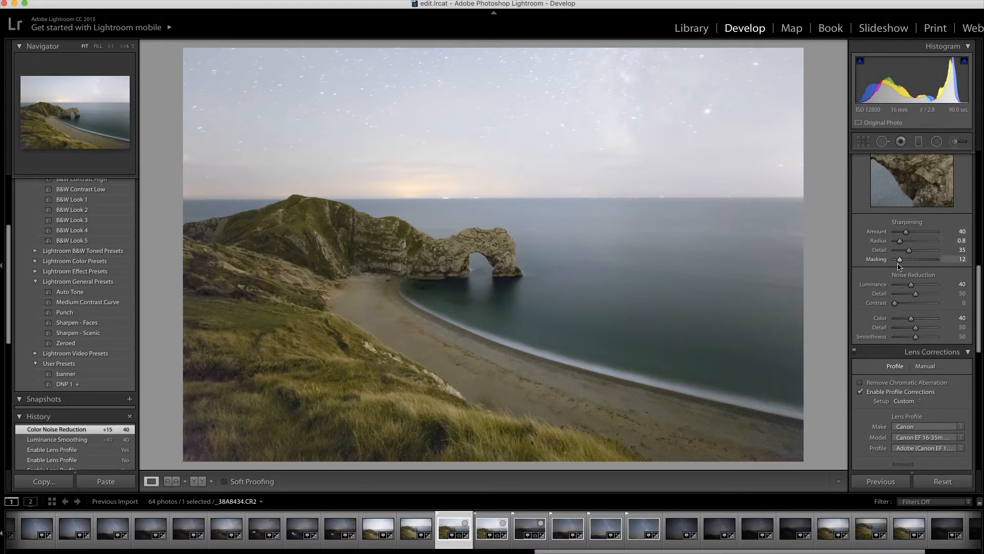
drag(899, 260, 888, 261)
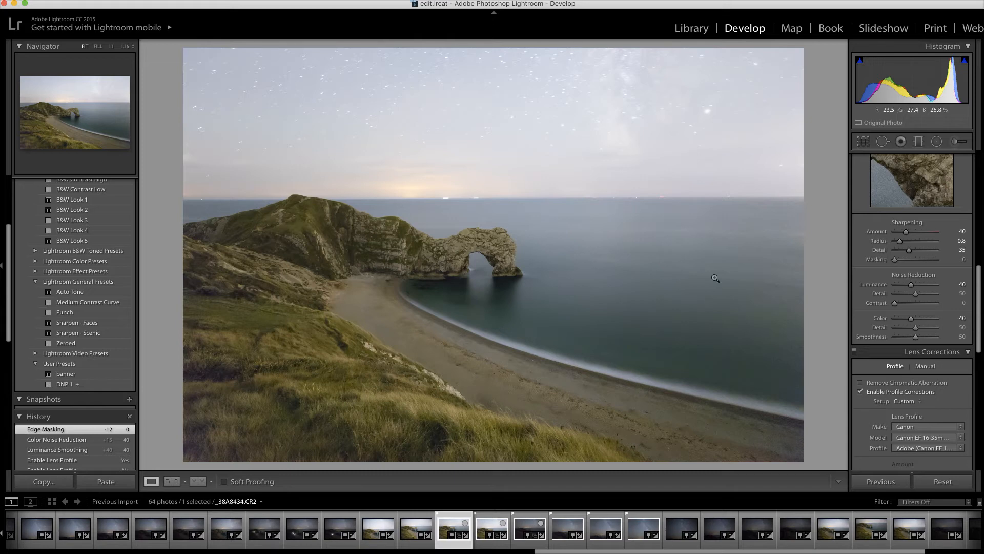
Darken the midtones of _38A8434.CR2 by pulling the middle of its RGB tone curve slightly down
scroll(933, 270, up, 10)
scroll(934, 271, up, 3)
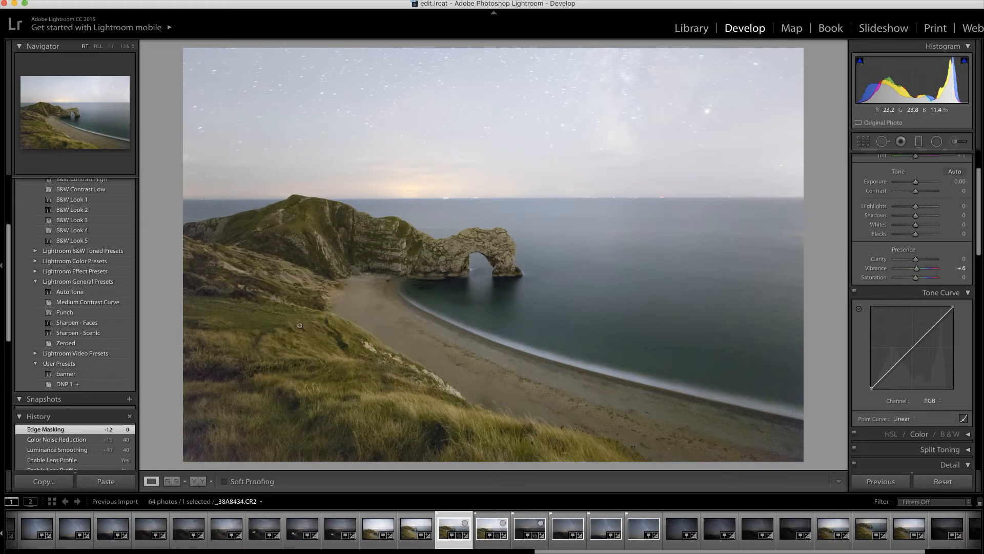
drag(913, 347, 917, 350)
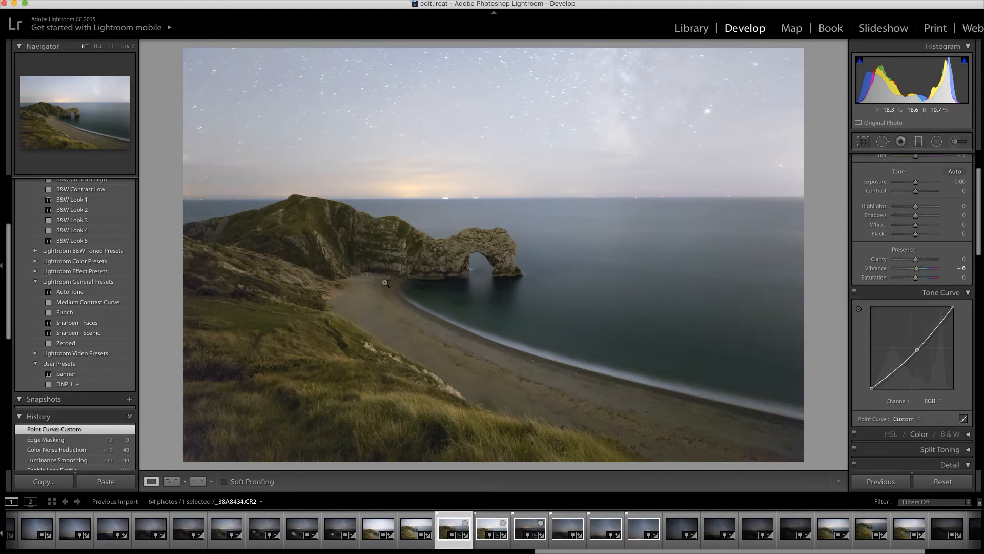
Synchronize all develop settings, including the tone curve, from _38A8434.CR2 to _38A8435.CR2 only
shift+click(495, 531)
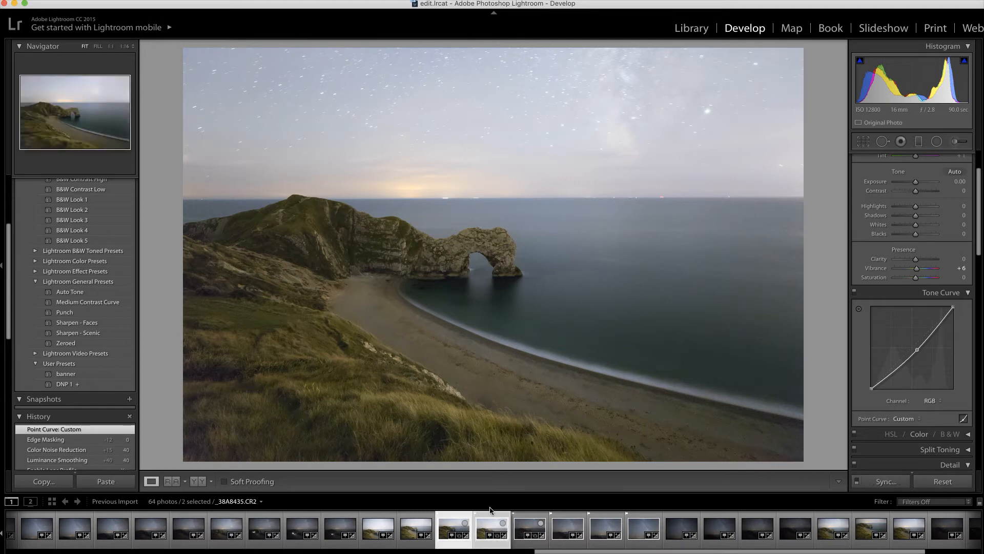
click(887, 482)
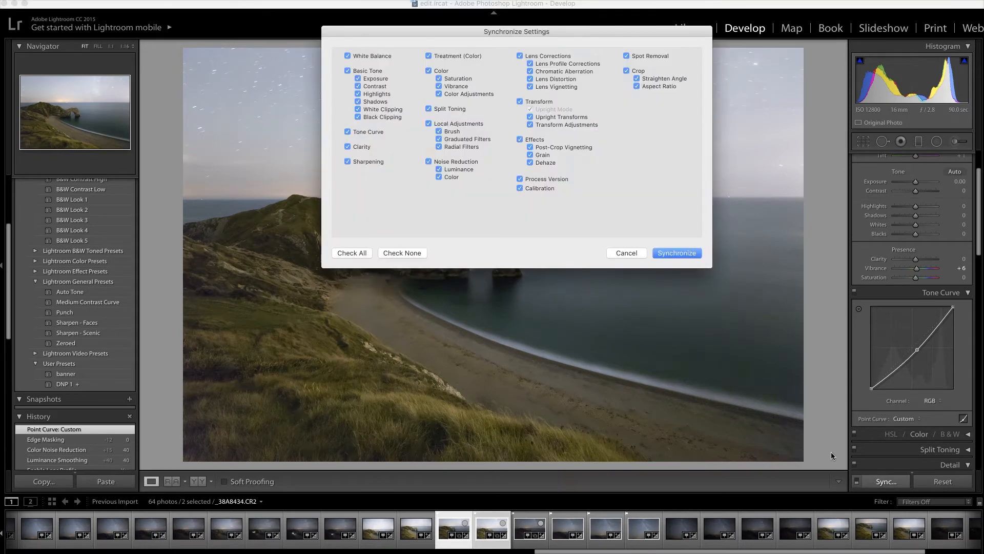
click(676, 253)
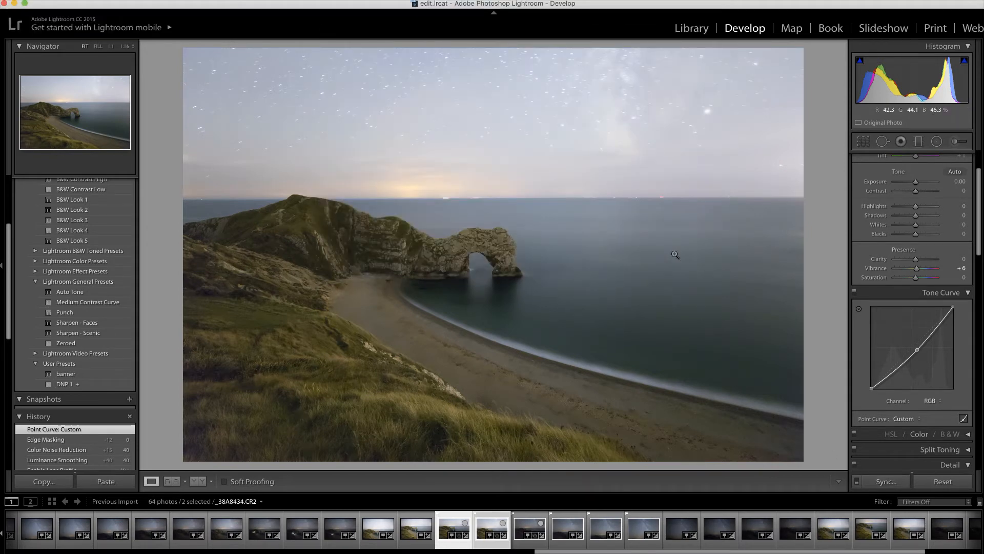
Open the Milky Way photo _38A8438.CR2 and set its Dehaze amount to +50
click(534, 529)
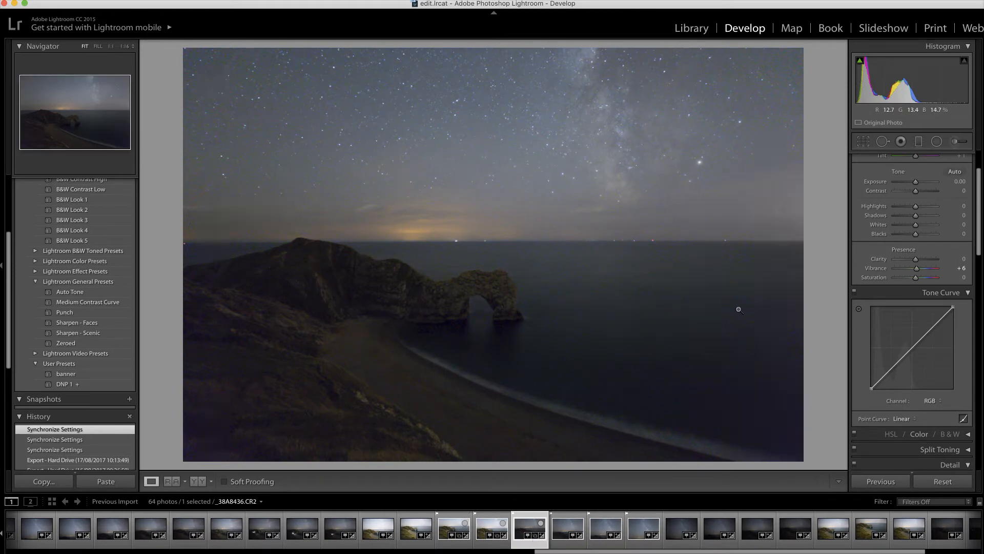
click(570, 530)
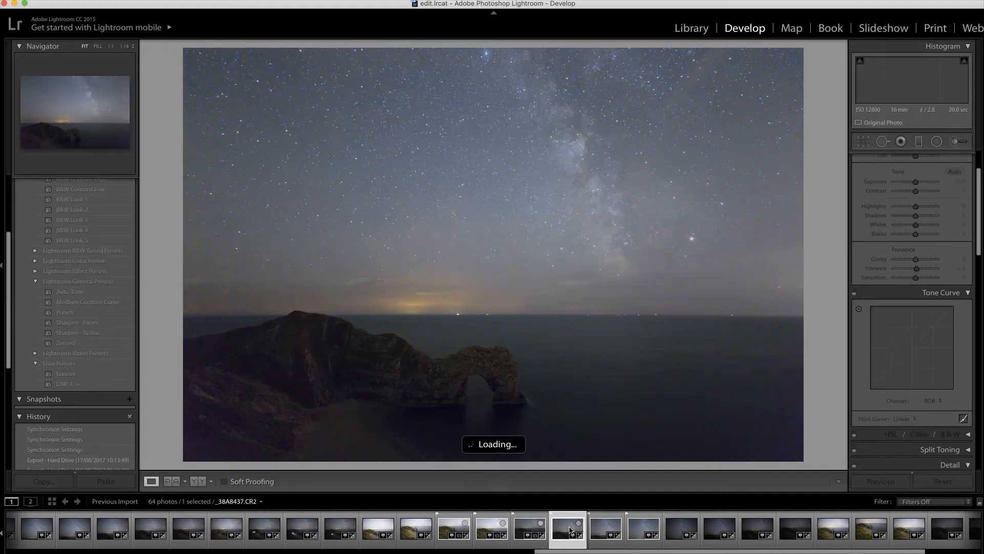
click(606, 529)
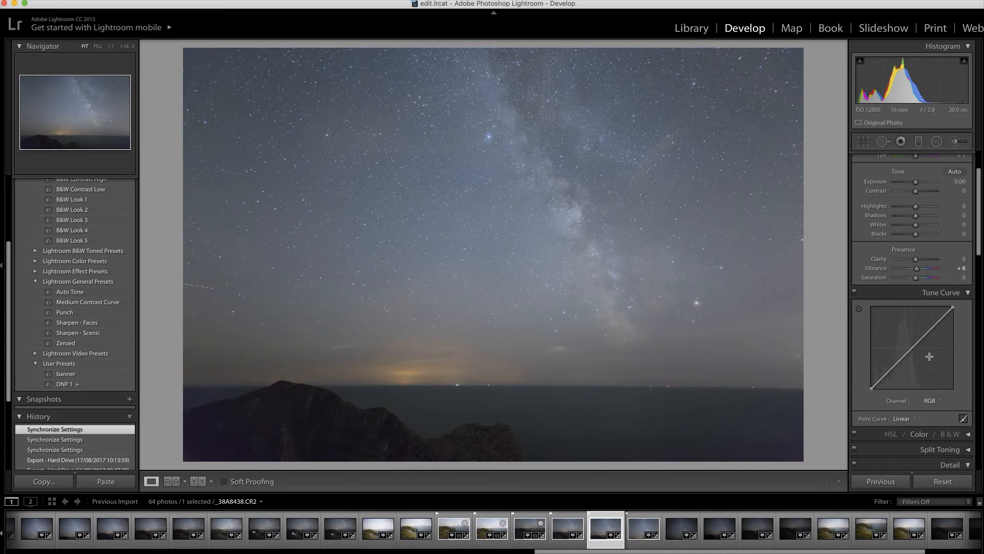
scroll(911, 294, down, 3)
scroll(912, 296, down, 8)
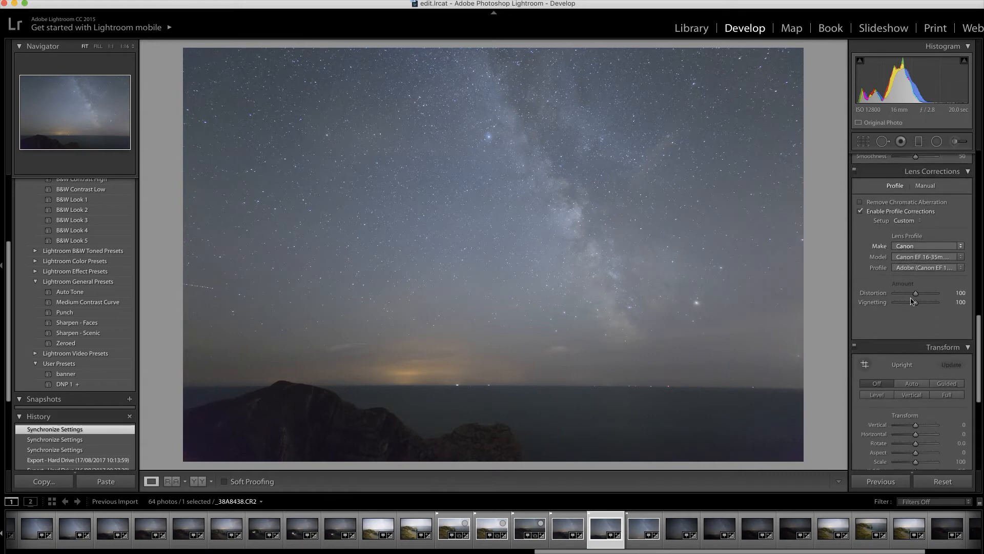
scroll(912, 302, up, 1)
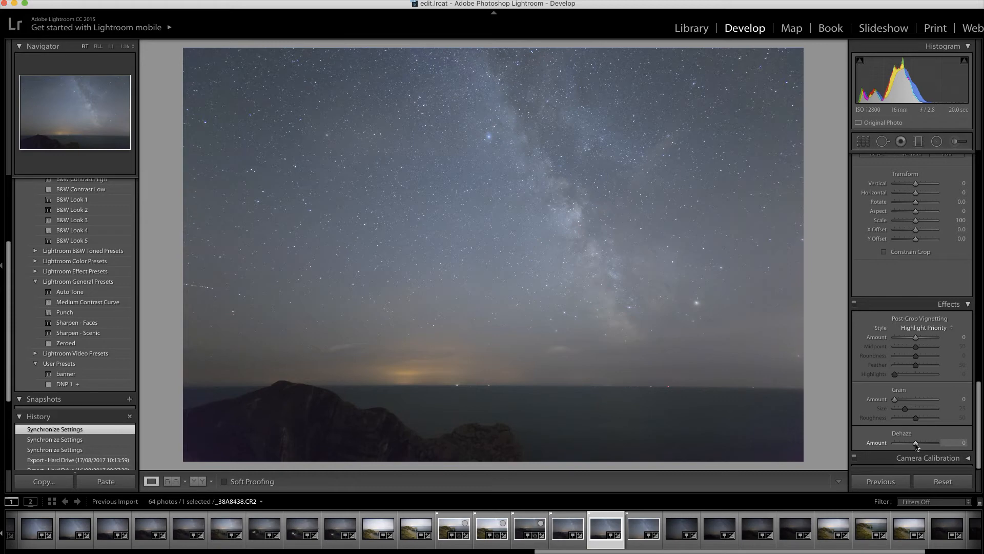
drag(916, 443, 930, 444)
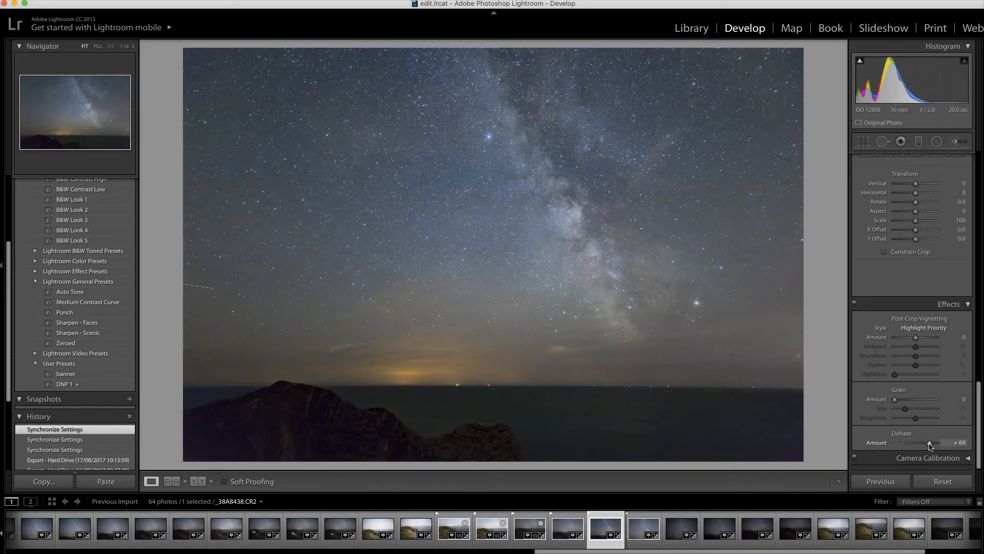
drag(930, 444, 926, 444)
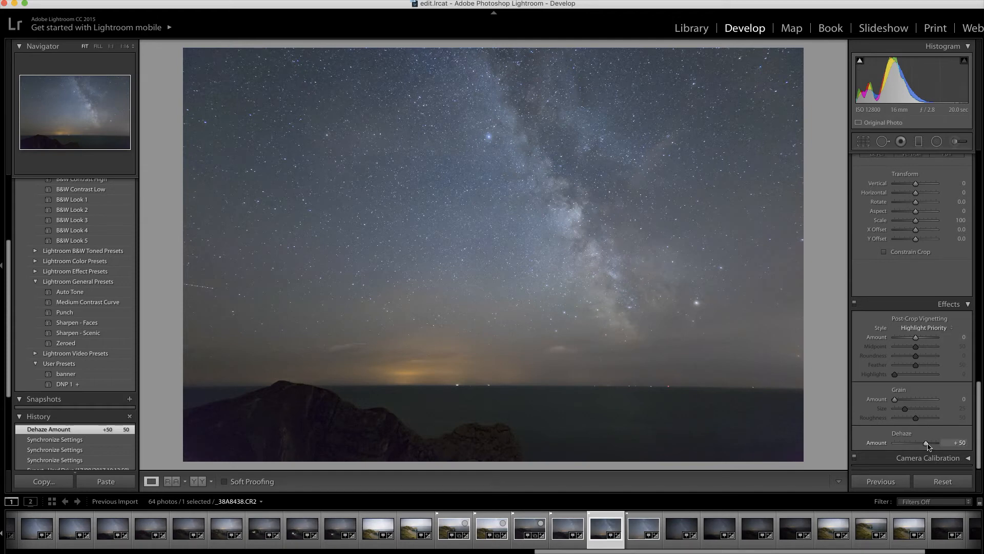
Set the Clarity of _38A8438.CR2 to +40
scroll(897, 238, up, 10)
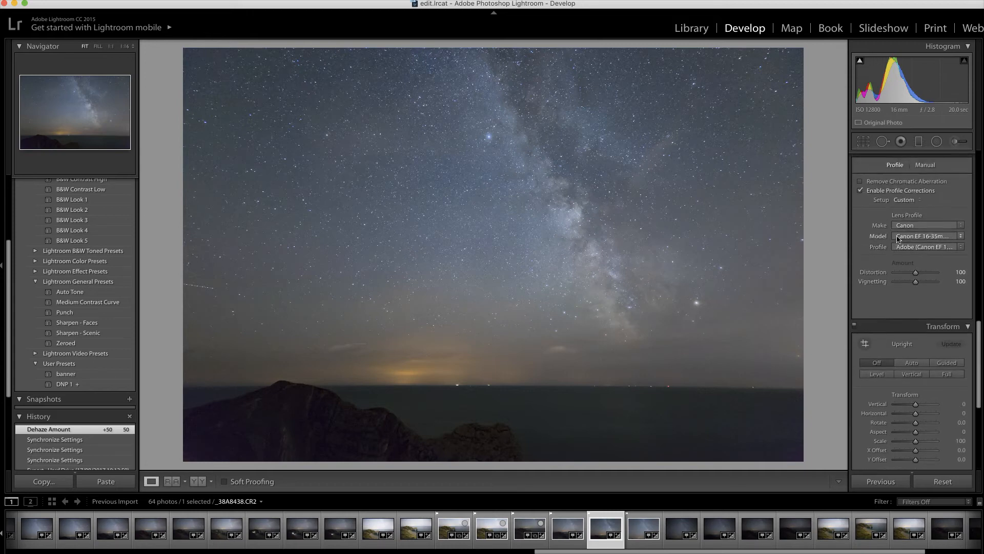
scroll(897, 238, up, 4)
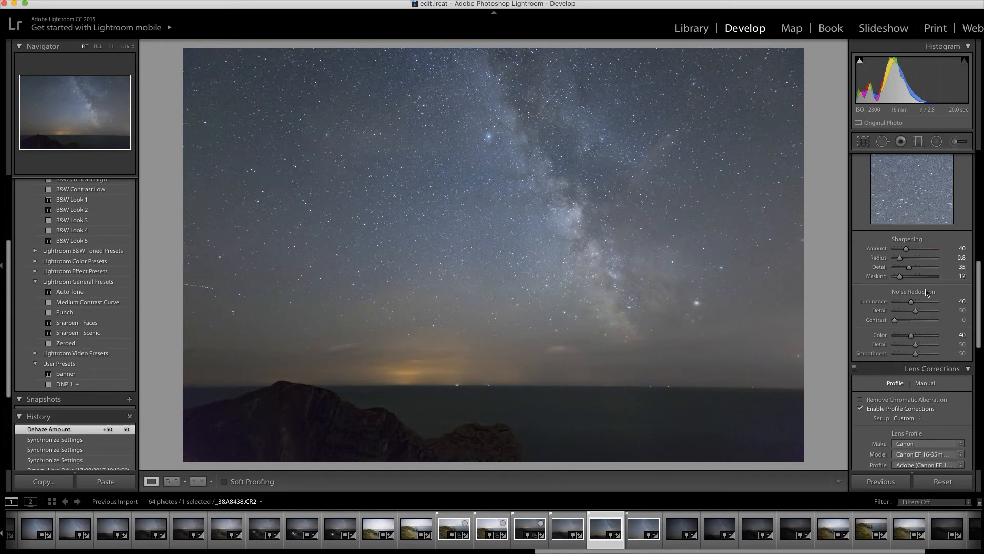
scroll(927, 291, up, 5)
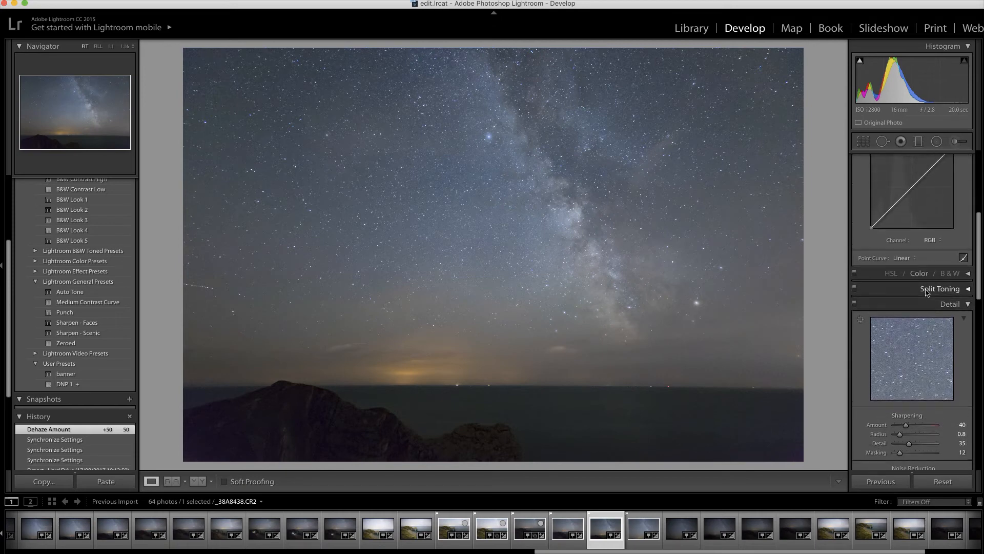
scroll(926, 290, up, 6)
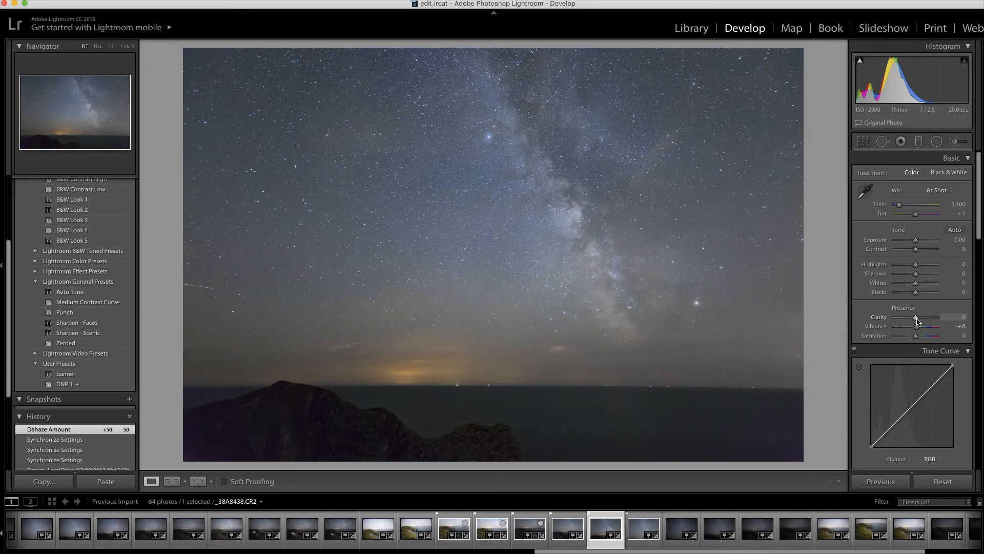
drag(917, 320, 923, 320)
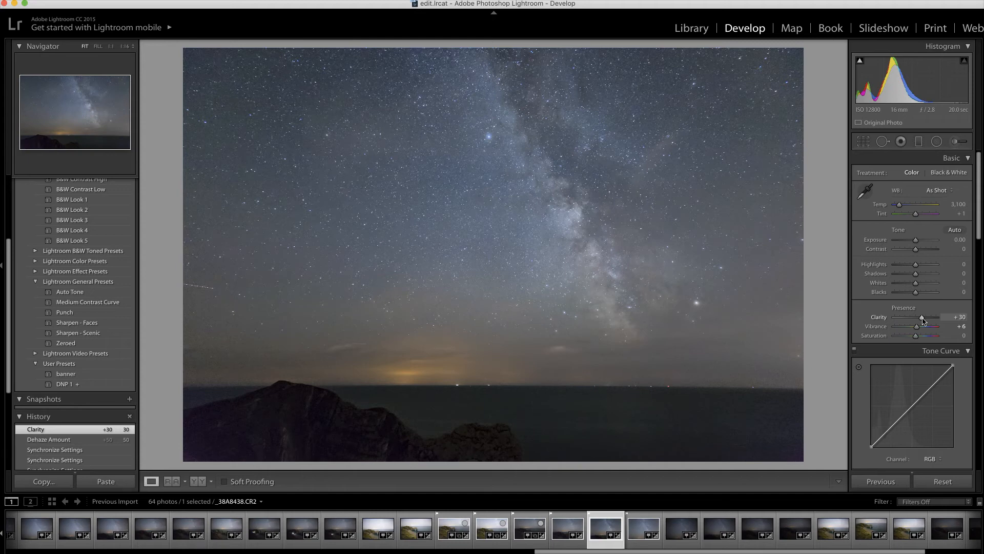
drag(923, 320, 926, 320)
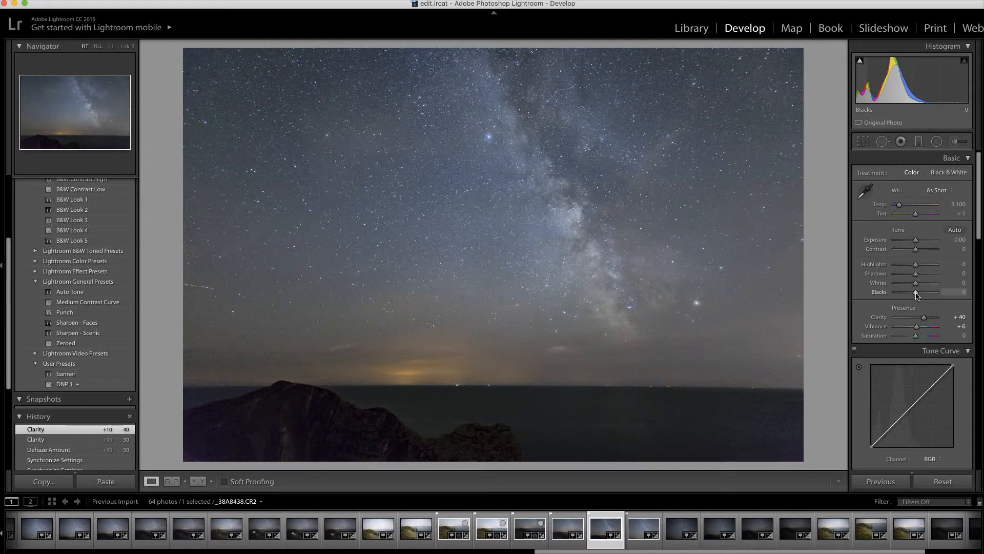
Set the Blacks to -59 and the Whites to +20, checking the highlight clipping preview for the Whites
drag(916, 293, 905, 294)
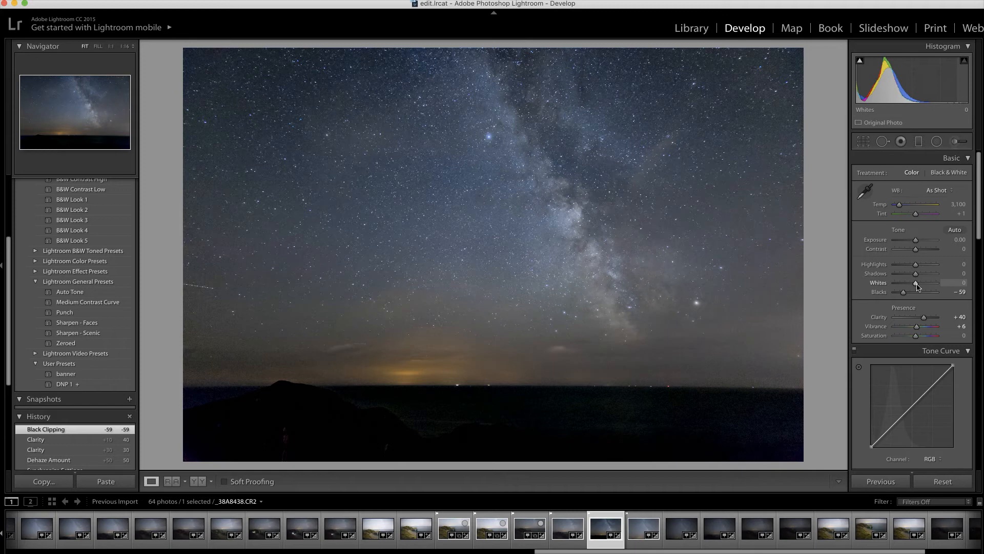
alt+drag(918, 287, 920, 287)
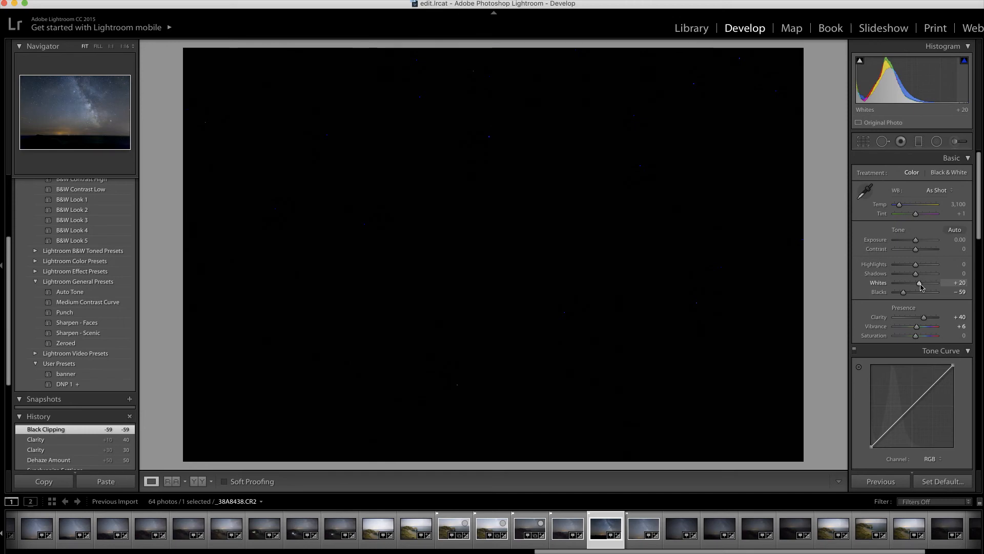
drag(921, 287, 921, 287)
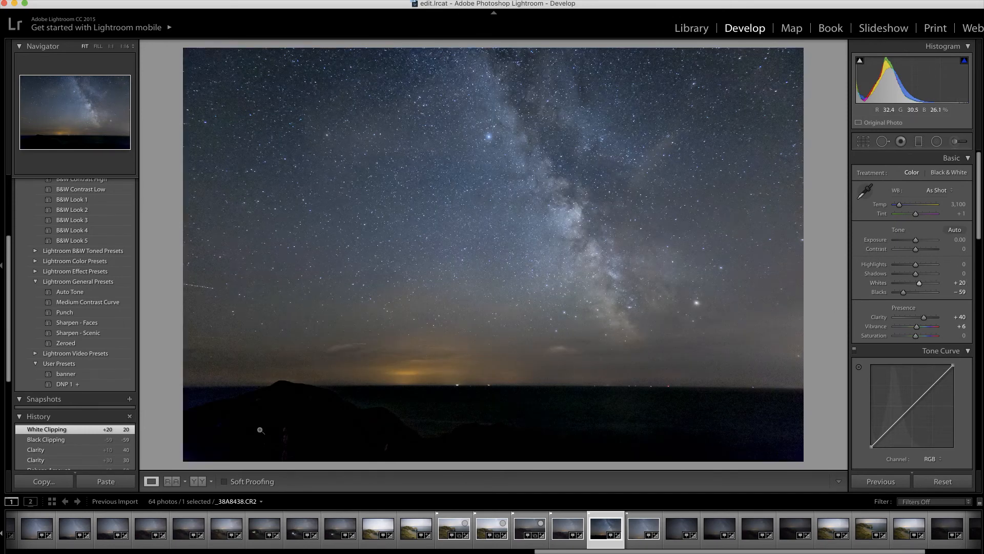
Compare the photo side by side before and after editing, return to the single view and set Vibrance to +15
click(200, 481)
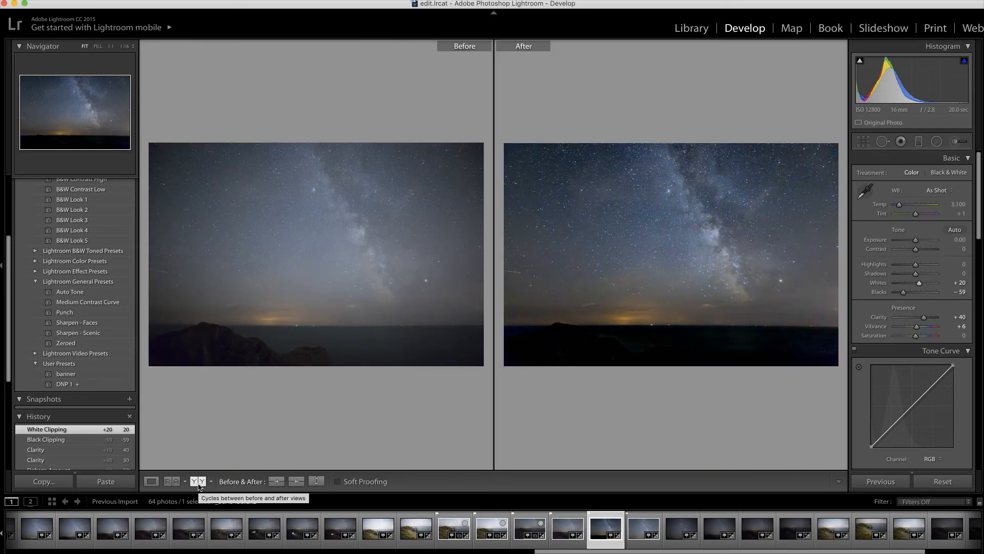
click(151, 481)
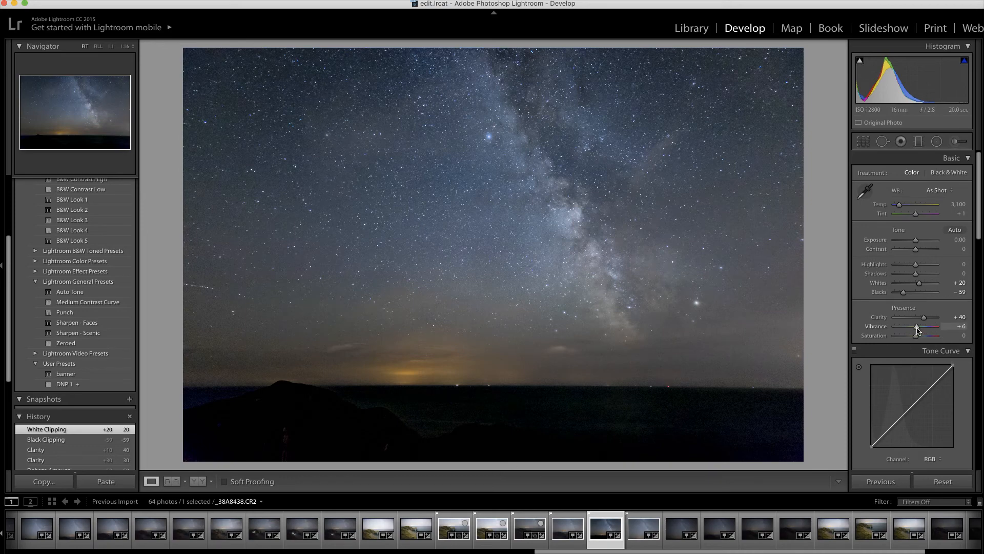
drag(918, 331, 920, 331)
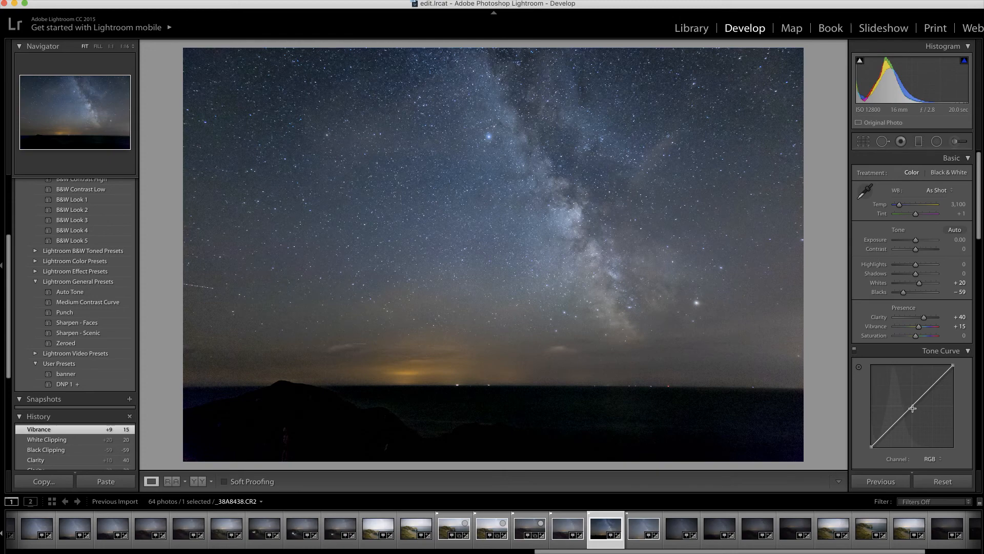
Apply the Medium Contrast point curve to _38A8438.CR2 and set the Blacks to -53
scroll(922, 417, down, 3)
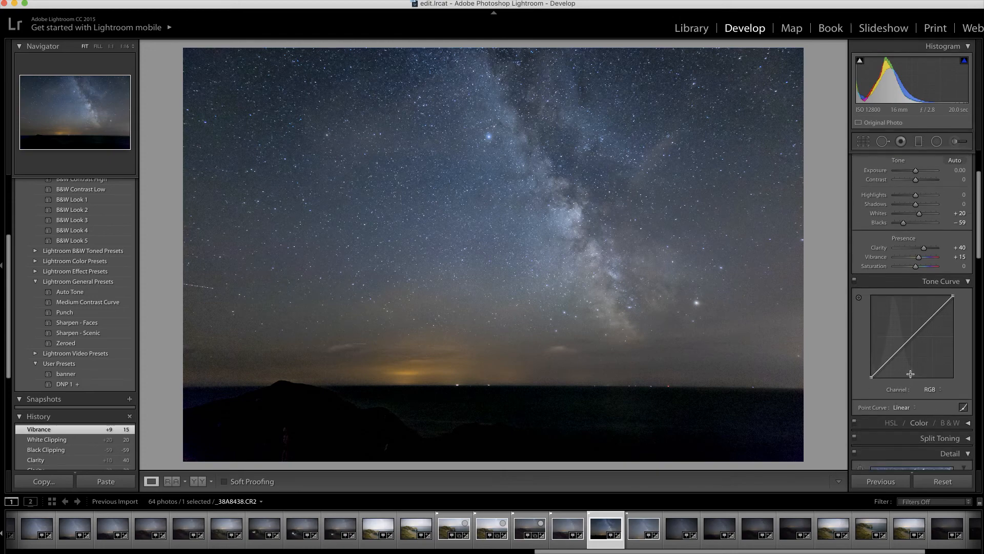
click(915, 408)
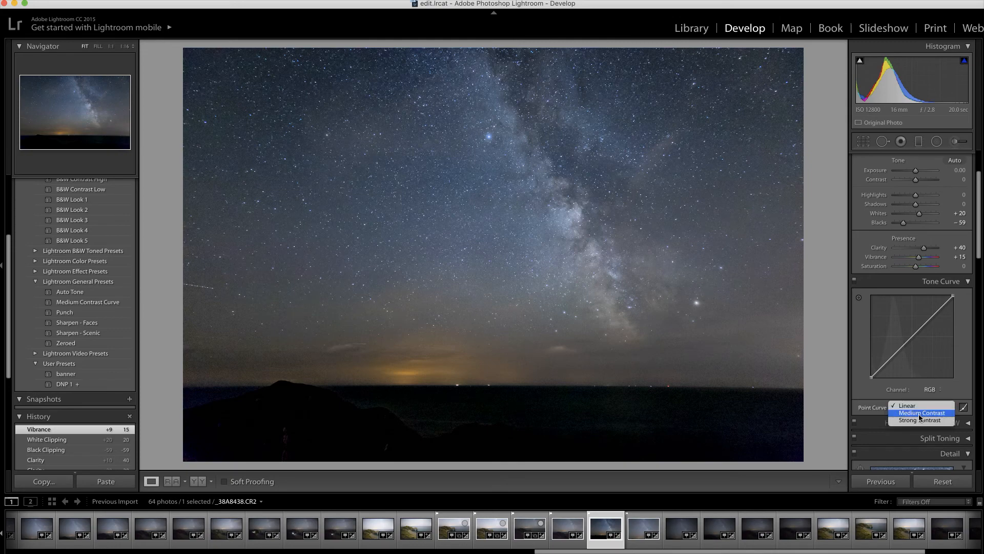
click(921, 414)
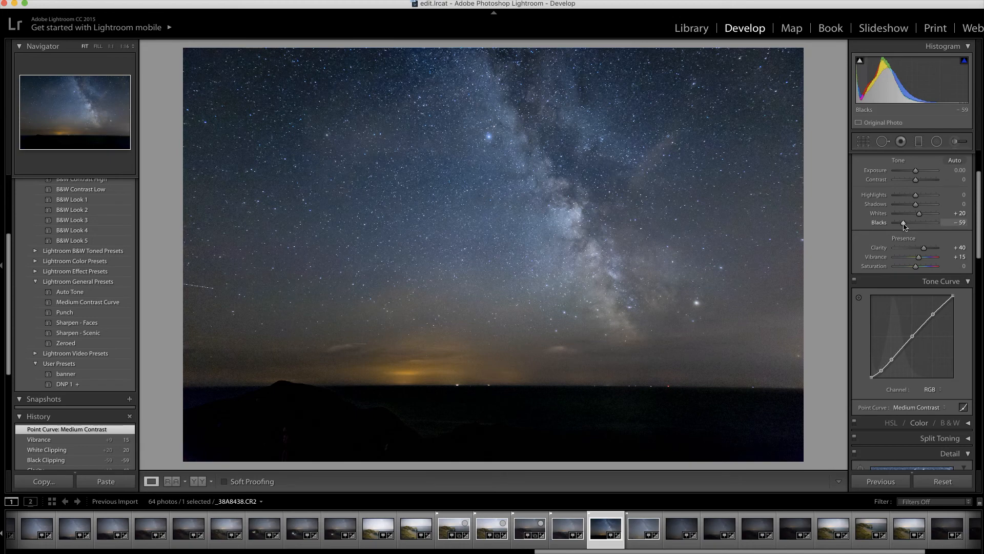
key(alt)
drag(904, 224, 905, 225)
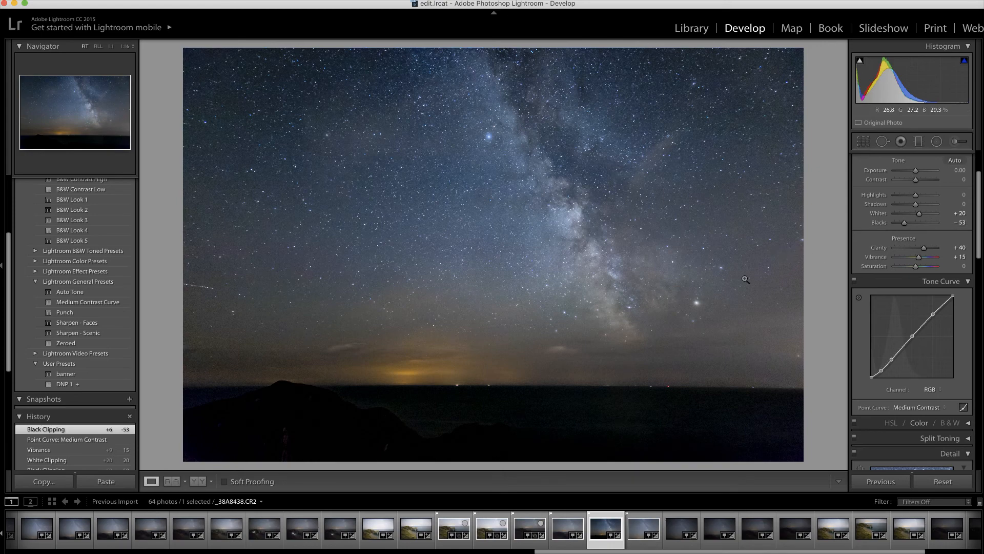
super+click(536, 533)
super+click(558, 533)
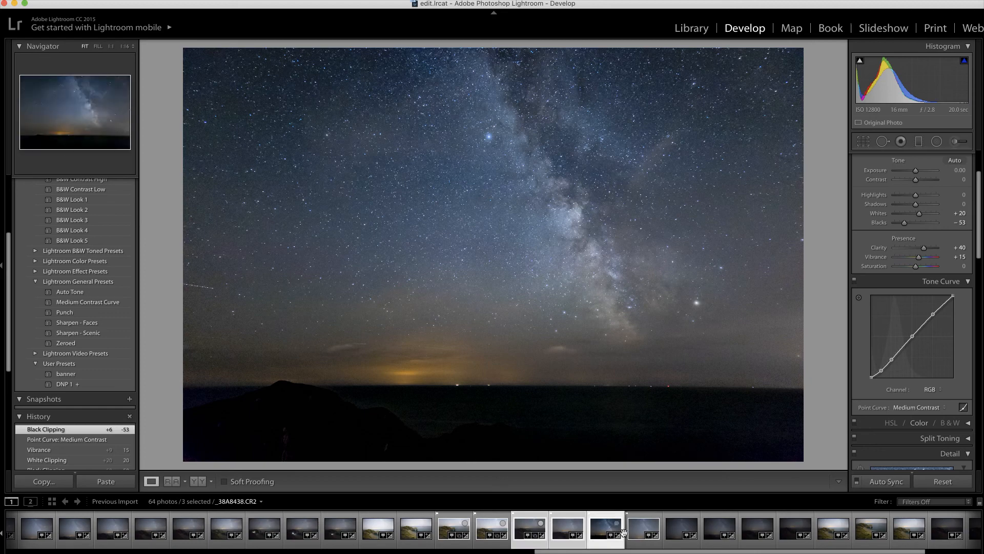
super+click(648, 535)
click(669, 536)
key(super+alt+3)
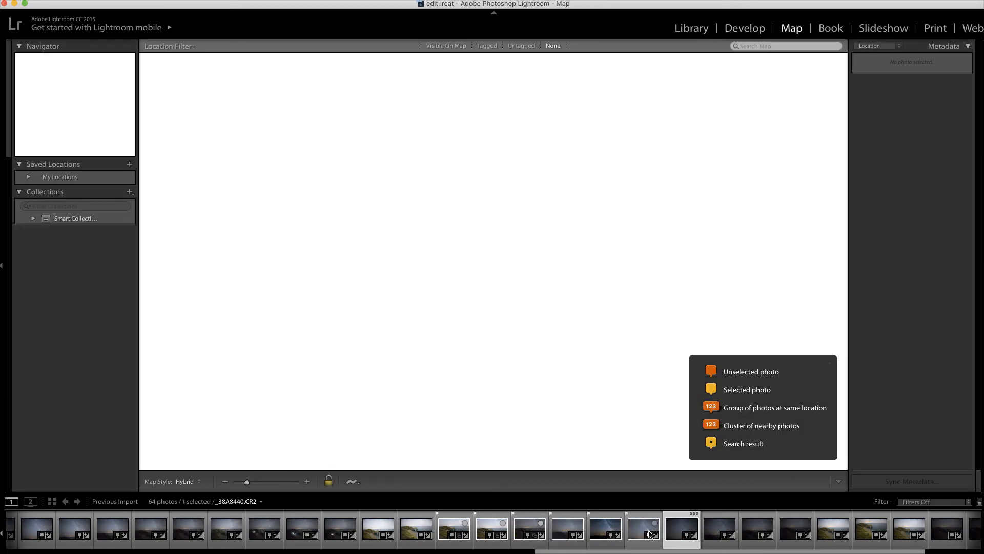
super+click(648, 535)
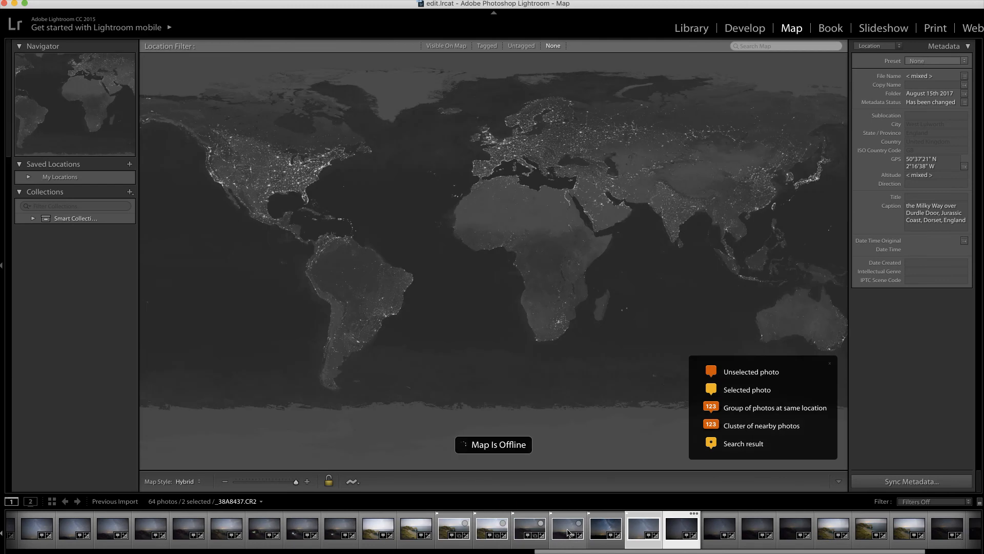
click(568, 531)
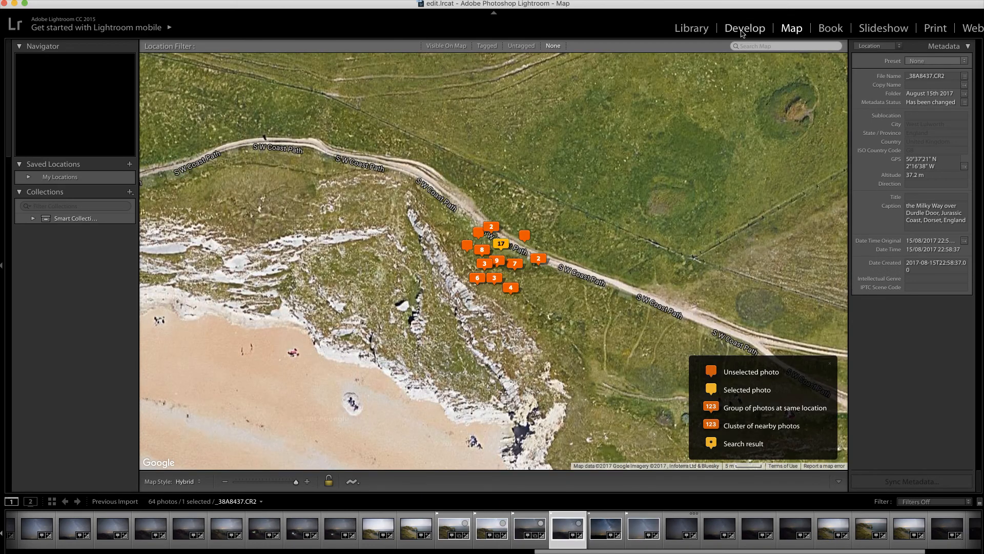
click(744, 28)
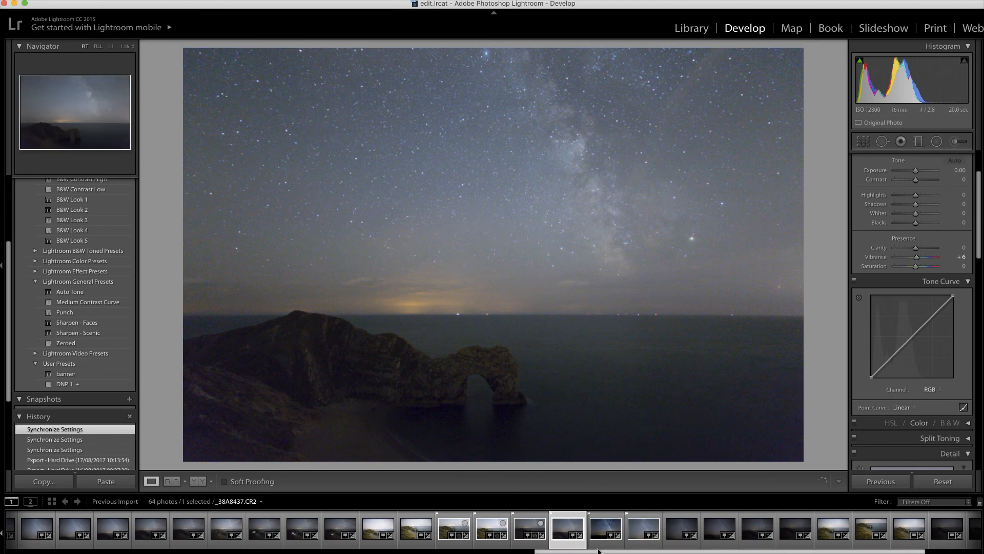
click(608, 529)
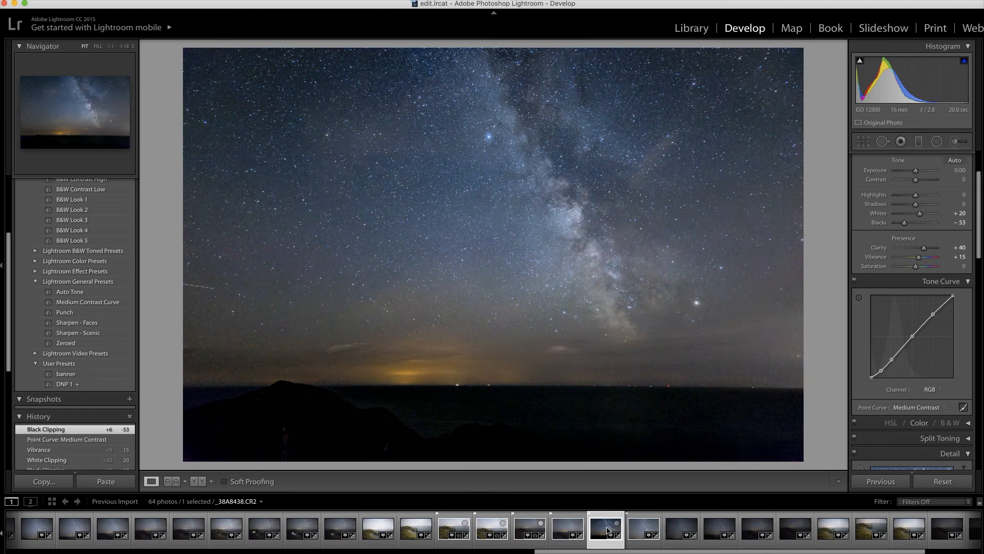
super+click(568, 529)
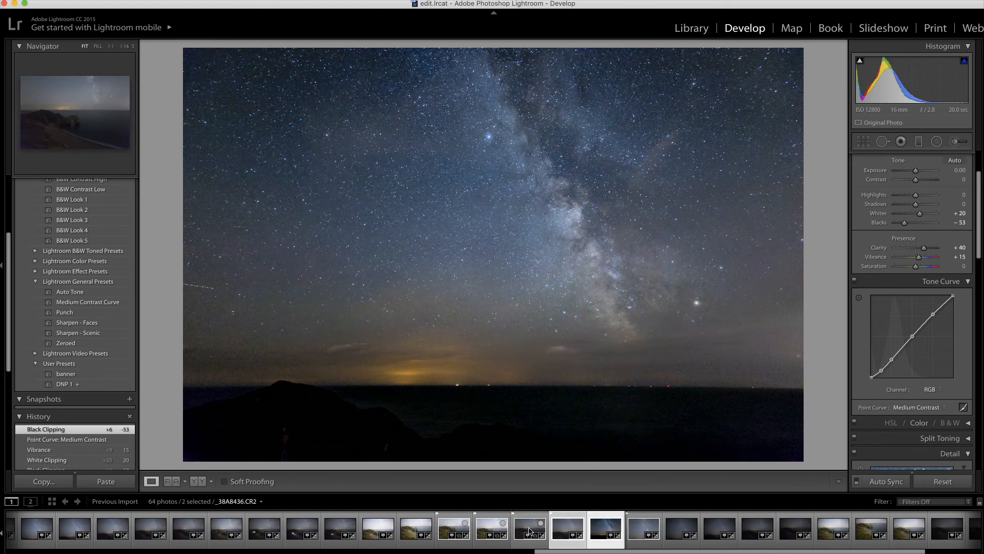
click(647, 533)
key(super+alt+3)
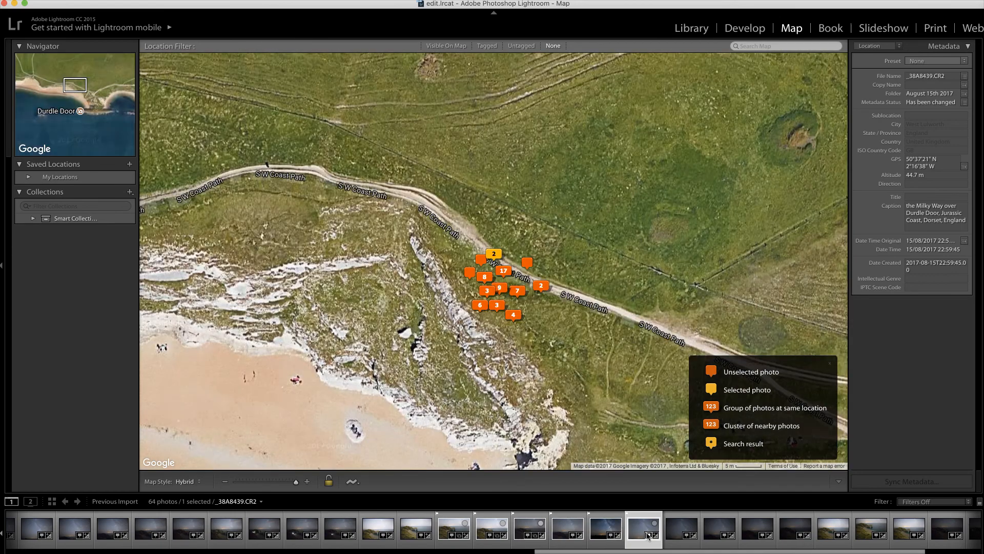
click(752, 30)
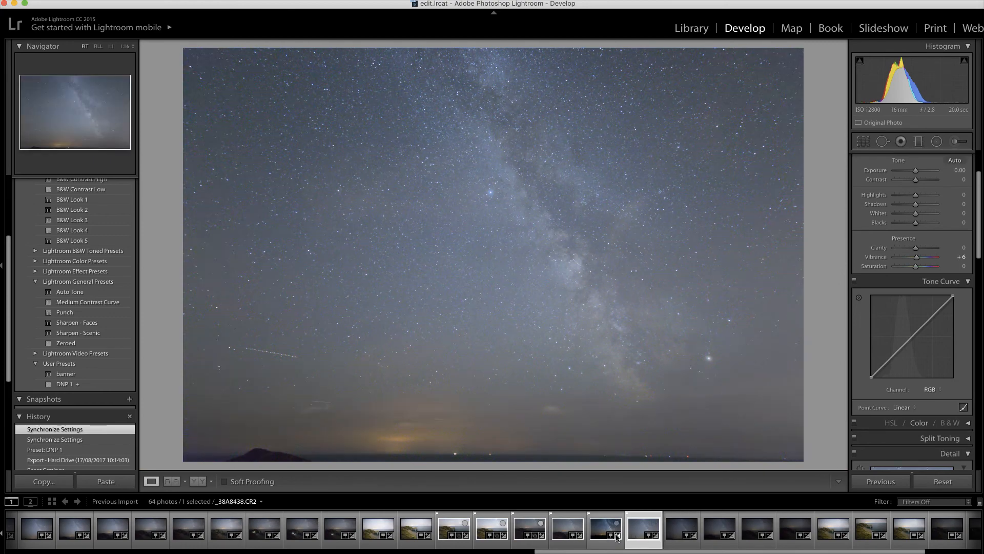
Select the four sky photos _38A8436 to _38A8439 with _38A8438.CR2 as the source and synchronize all its develop settings to them
click(610, 535)
key(super+alt+3)
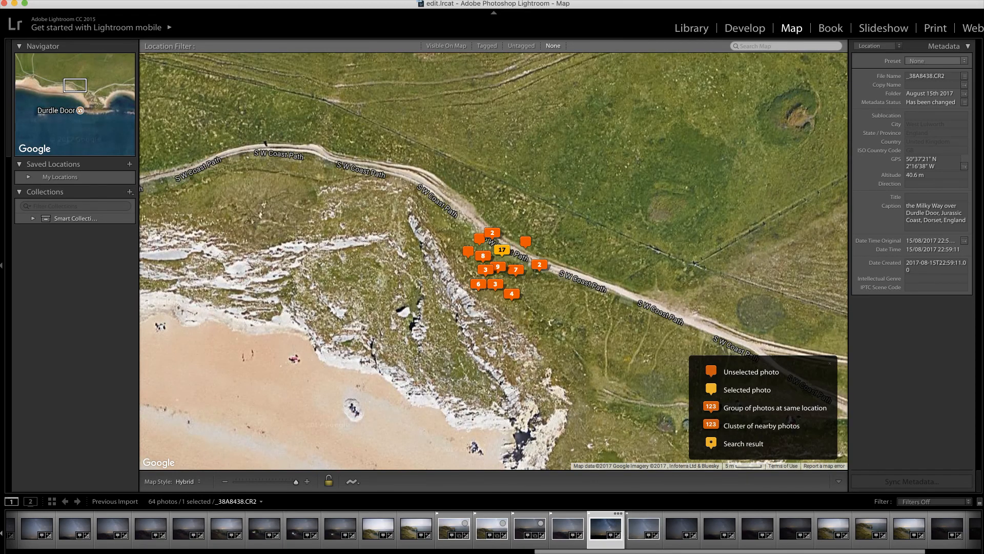
key(super+alt+2)
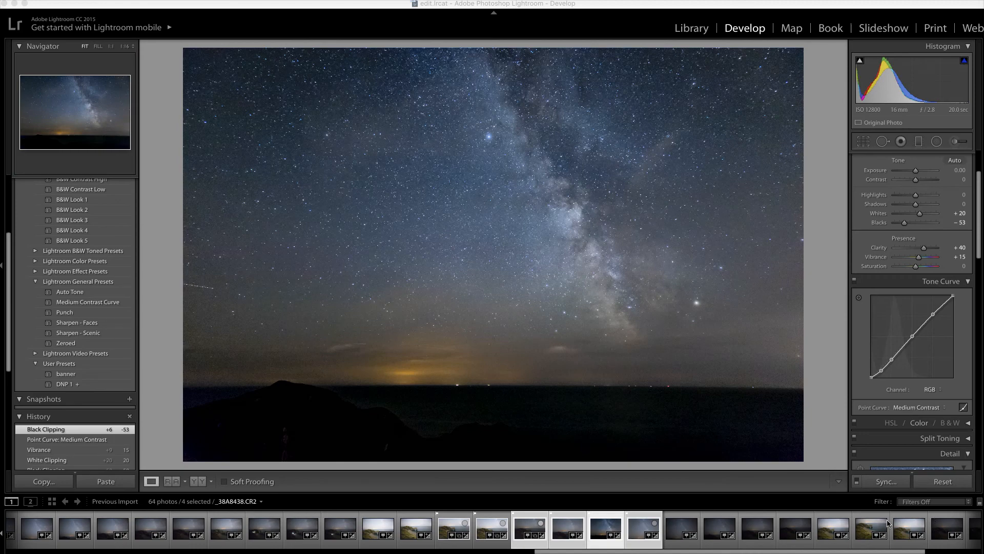
click(887, 482)
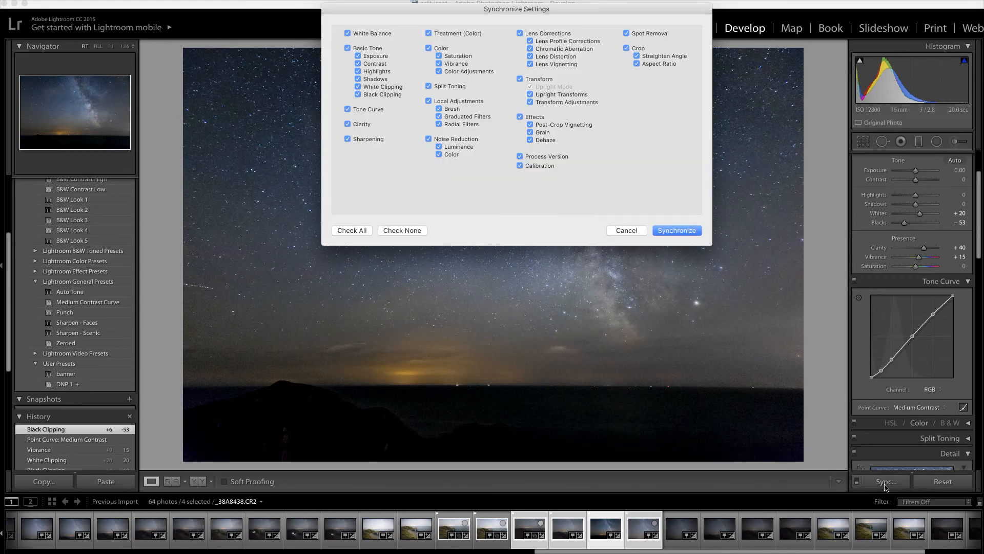
drag(553, 11, 555, 50)
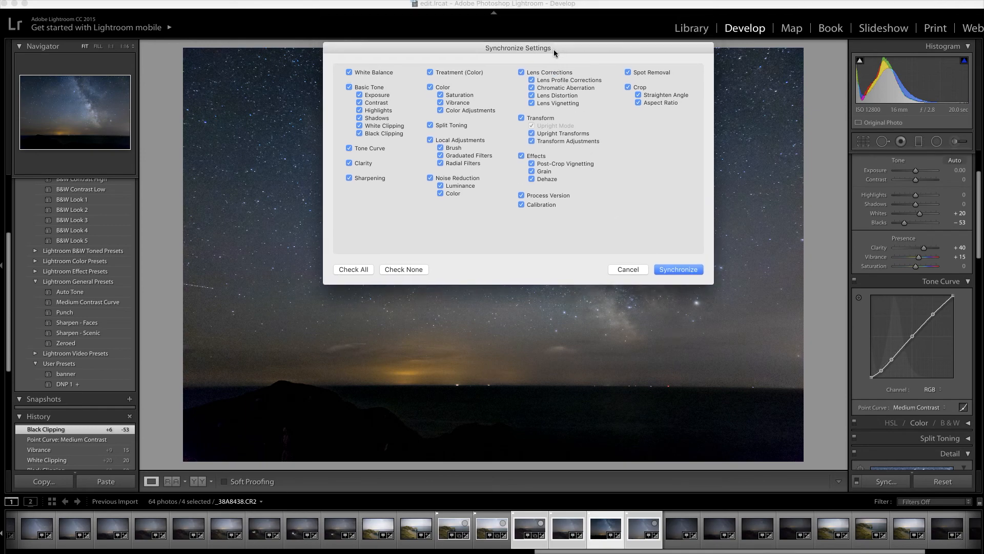
click(678, 269)
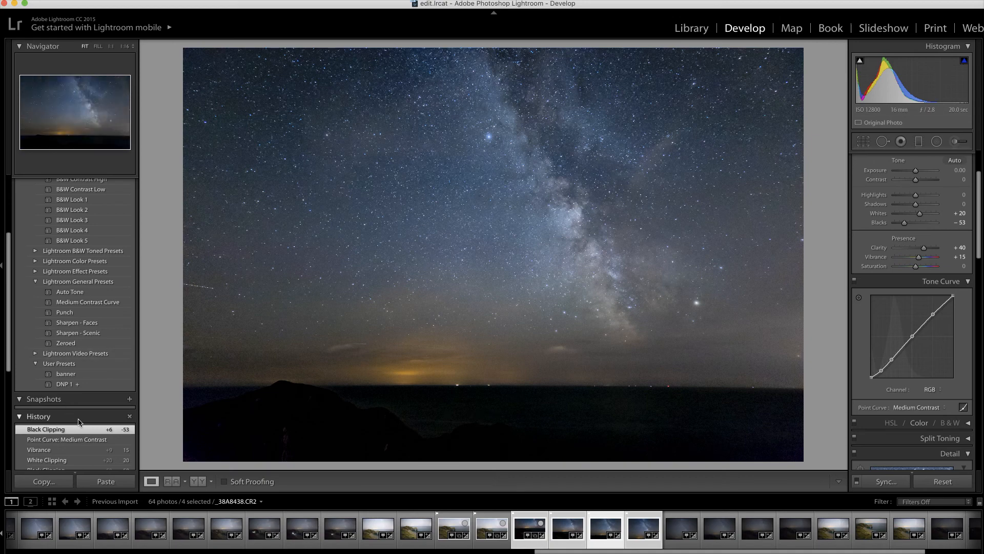
Look through the edit history of _38A8438.CR2 and preview its original import state
scroll(79, 421, down, 10)
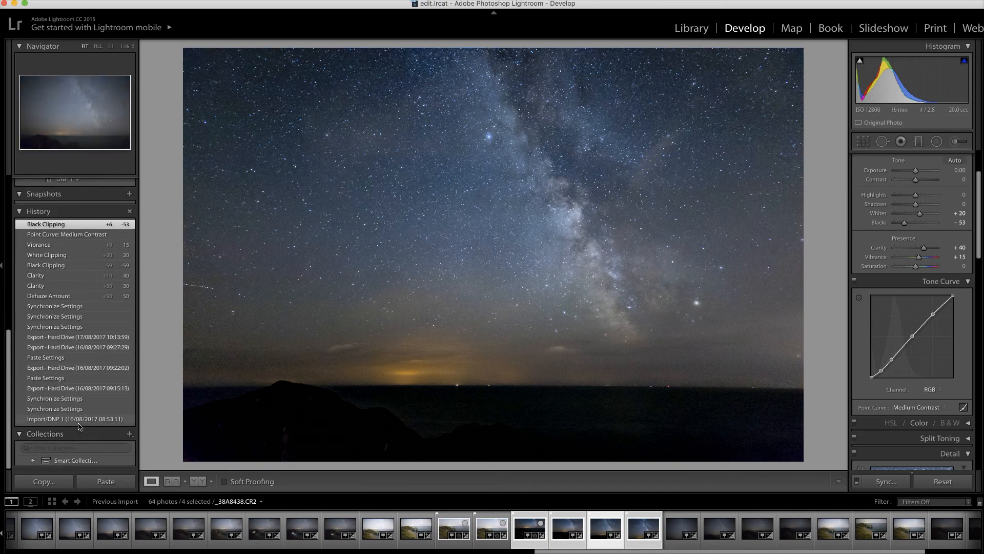